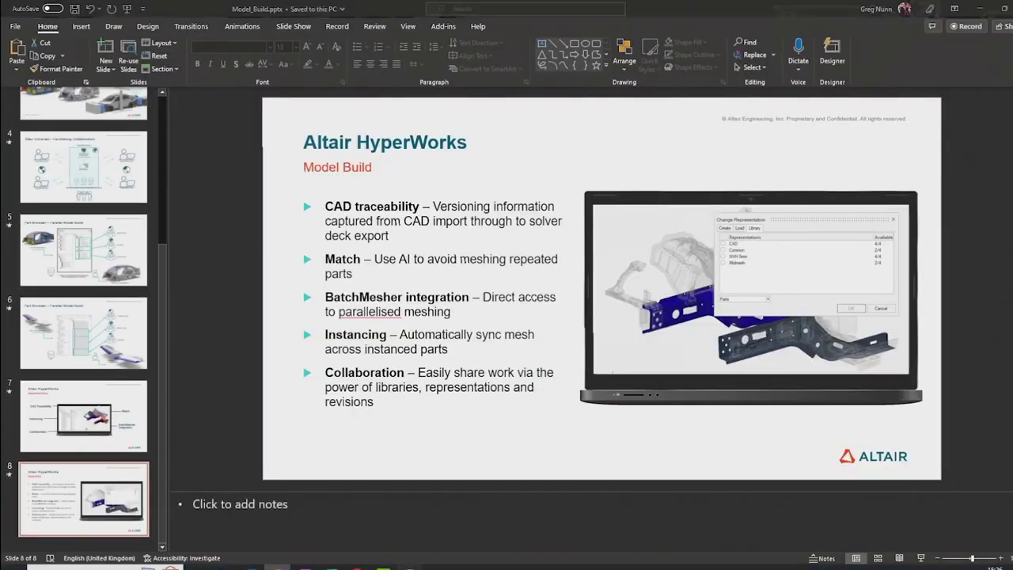
Switch from PowerPoint to the demo.hm HyperWorks window using its taskbar preview.
click(357, 539)
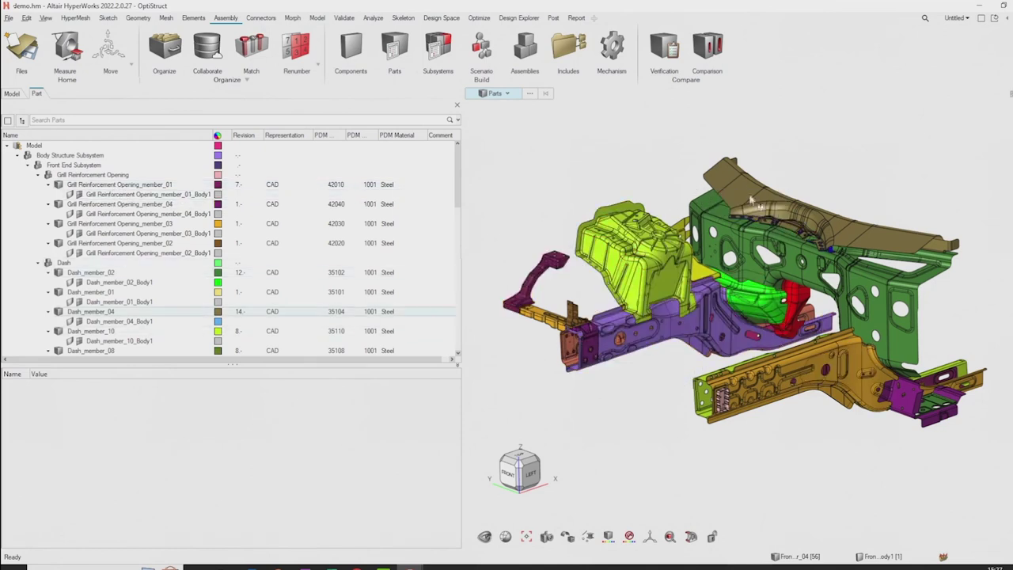
right_drag(699, 203, 874, 365)
click(872, 358)
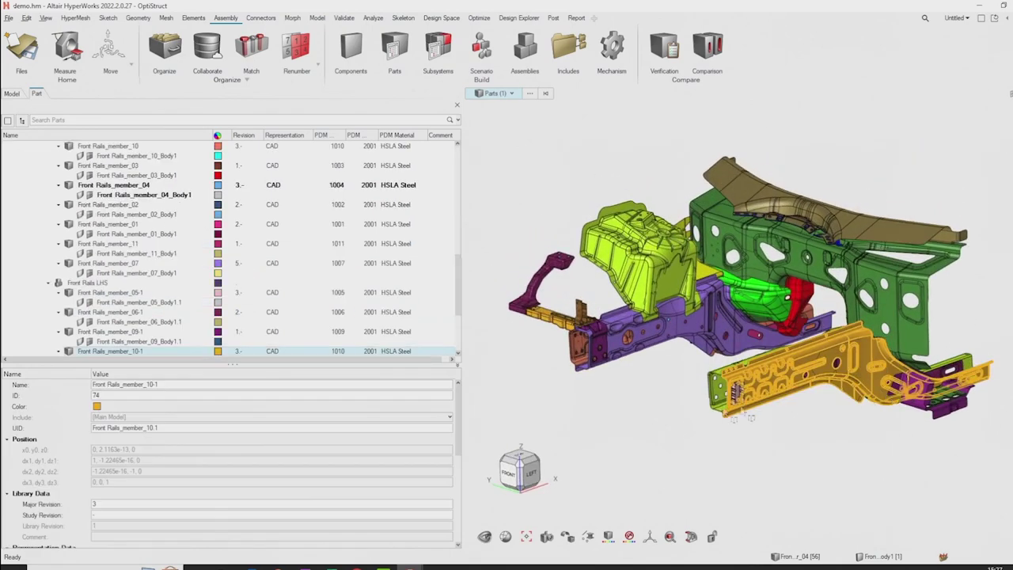
click(649, 399)
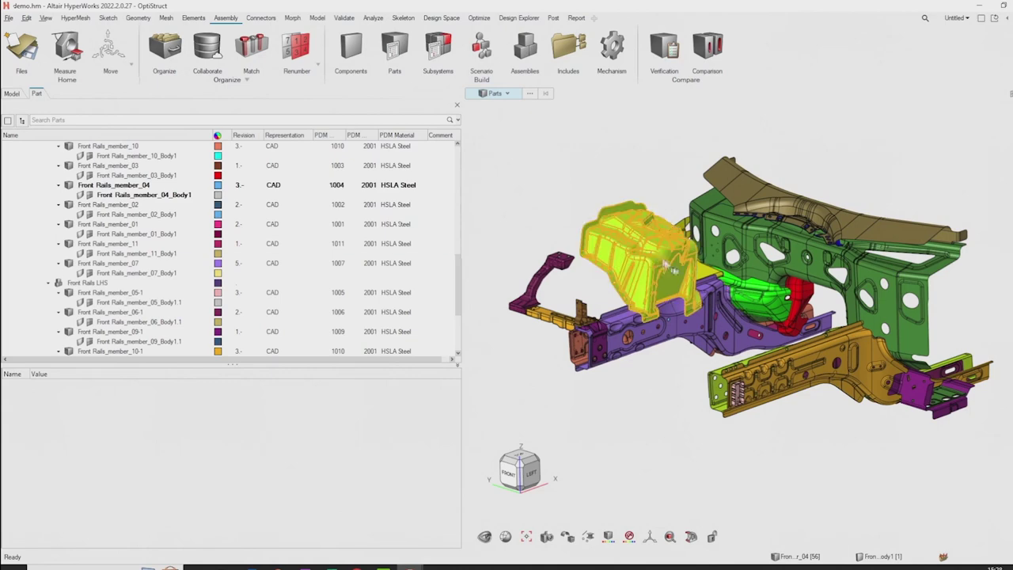
click(634, 244)
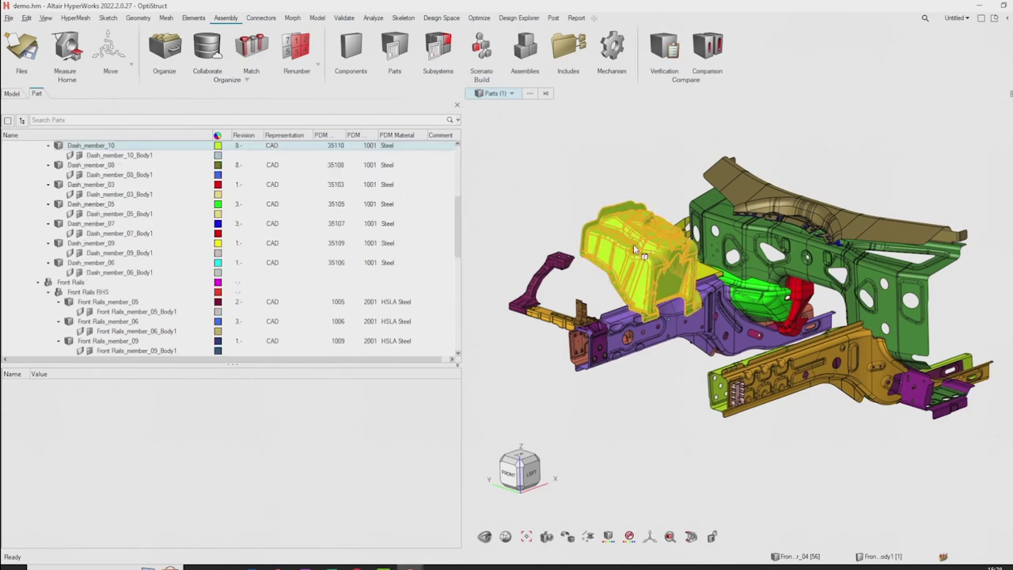
click(548, 217)
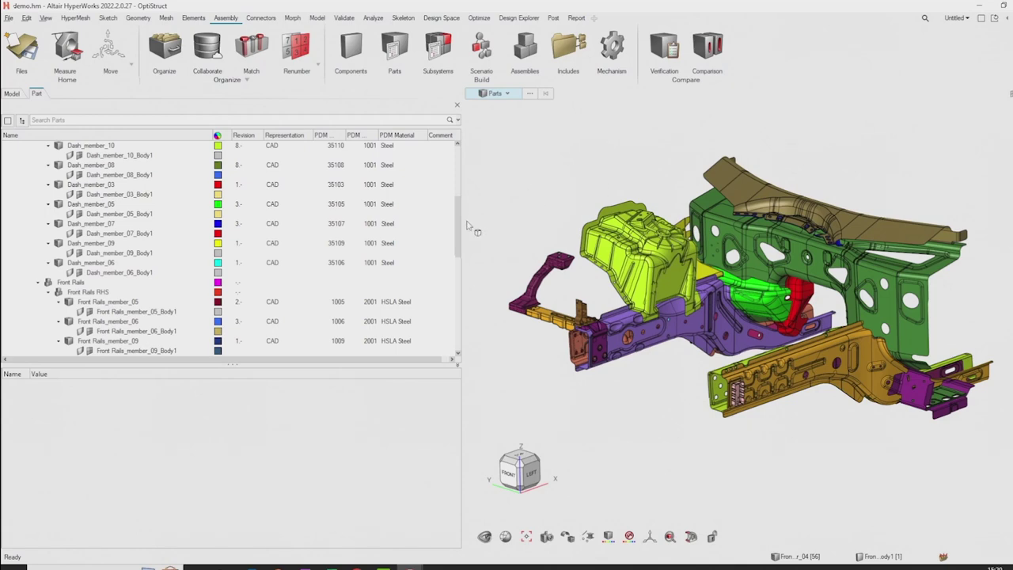
drag(461, 224, 465, 159)
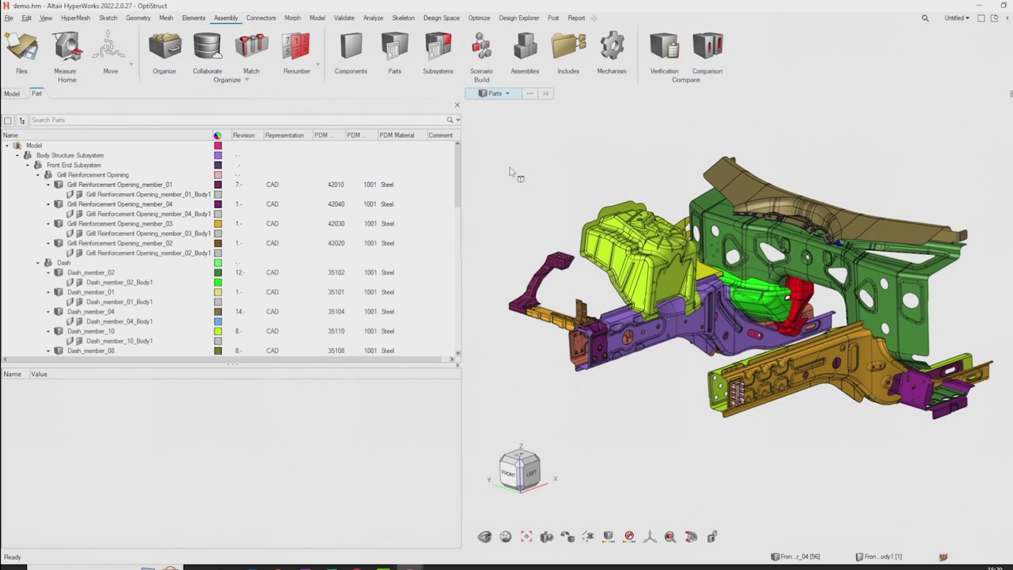
click(89, 184)
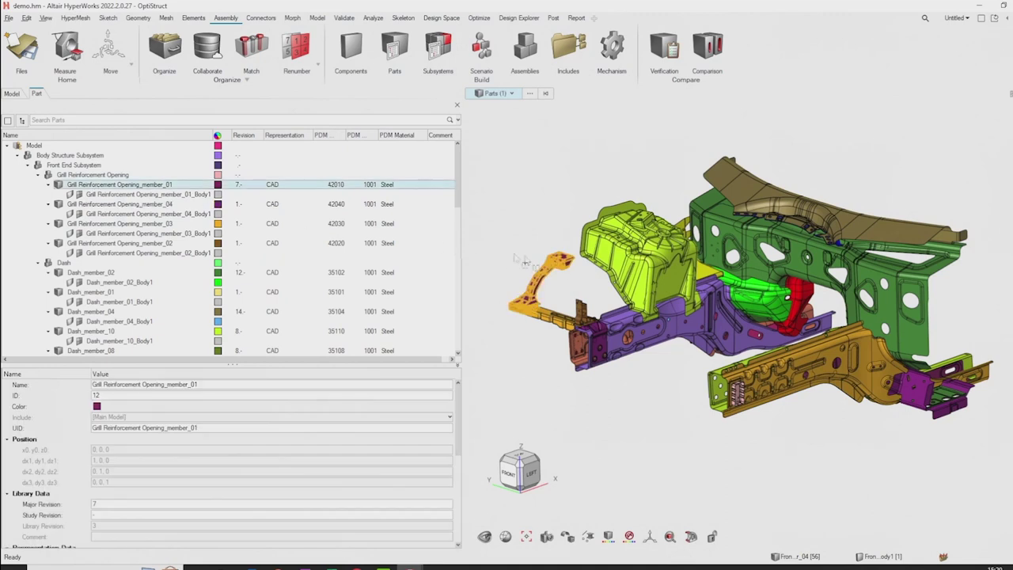
click(622, 255)
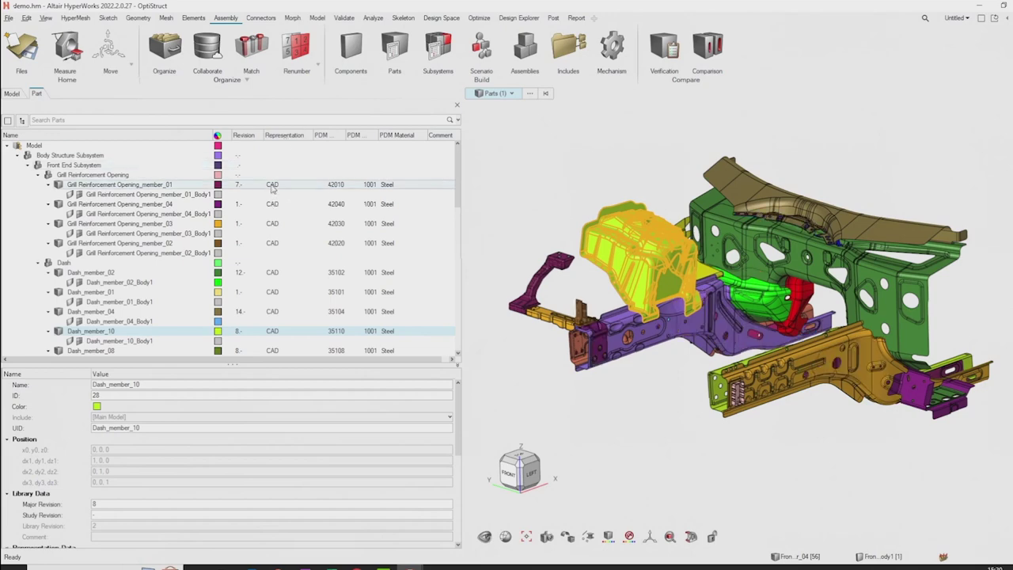
click(126, 185)
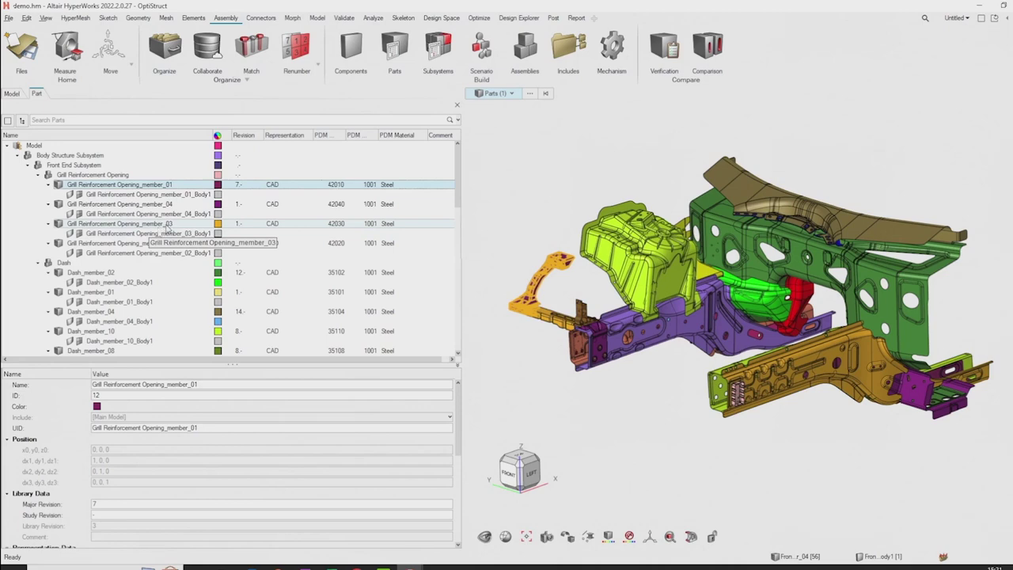
click(529, 359)
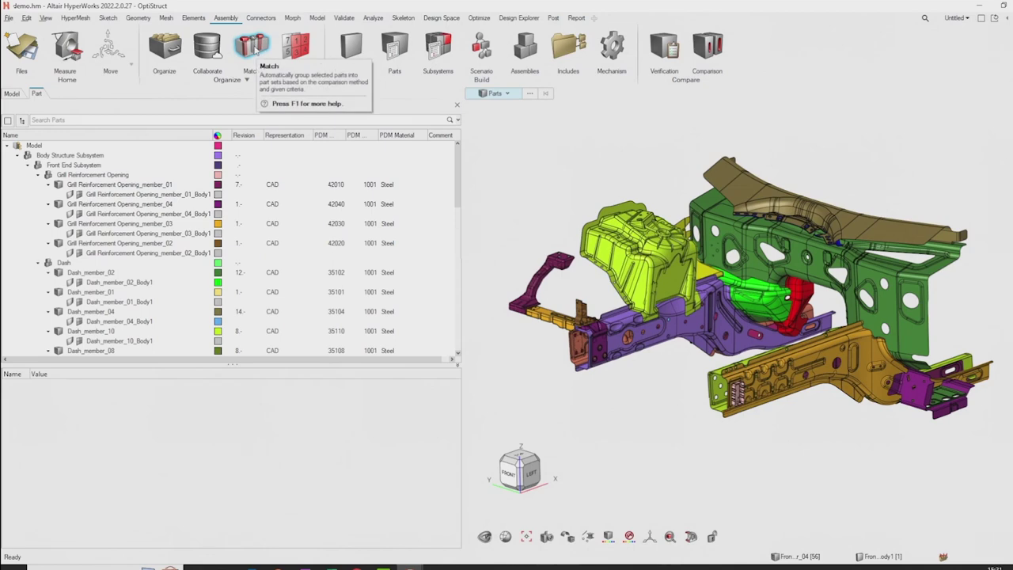
Match all 34 window-selected parts using Compare All and shape AI encoding at 95% similarity.
click(253, 49)
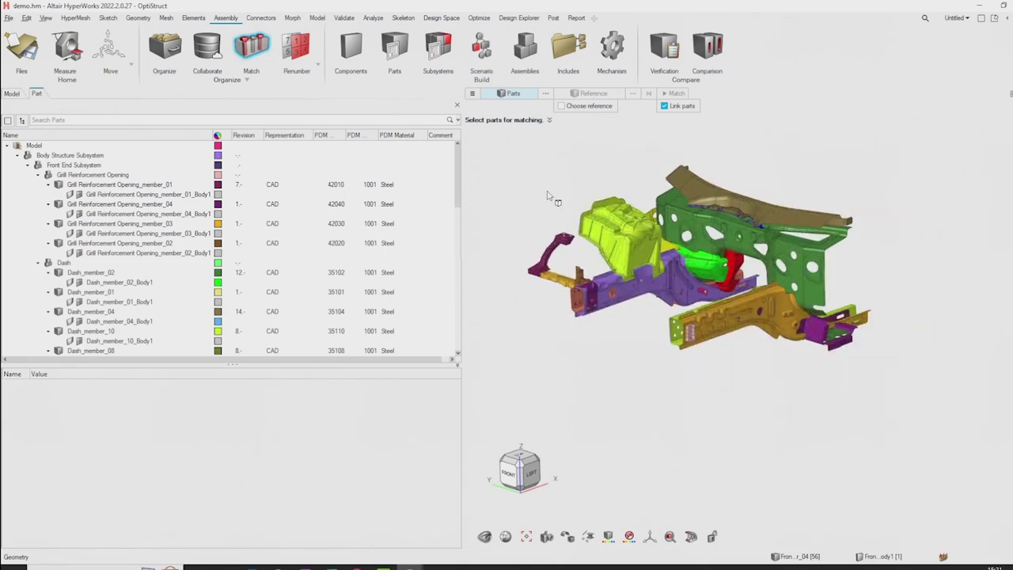
drag(492, 142, 711, 290)
drag(805, 337, 928, 390)
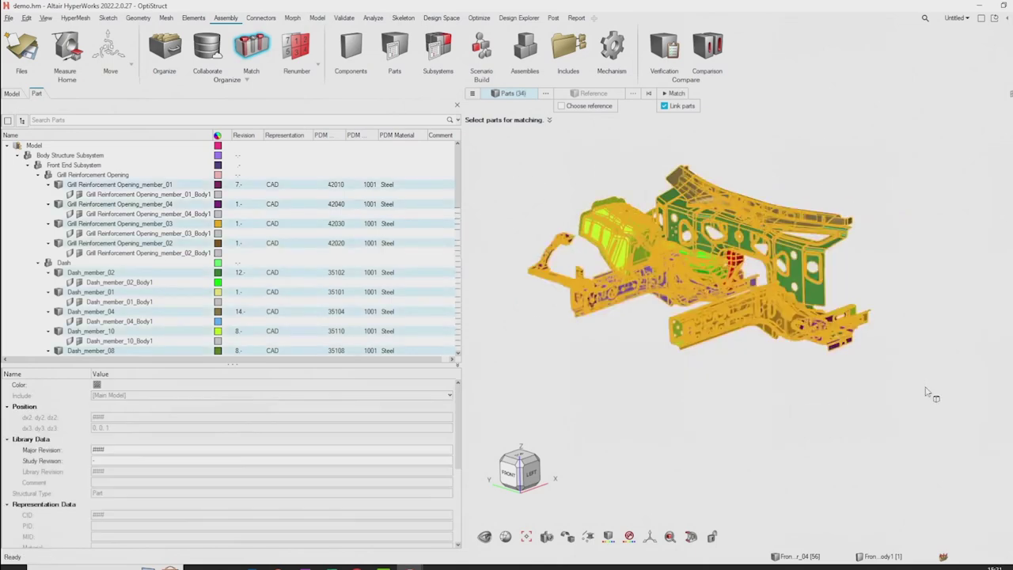
click(473, 94)
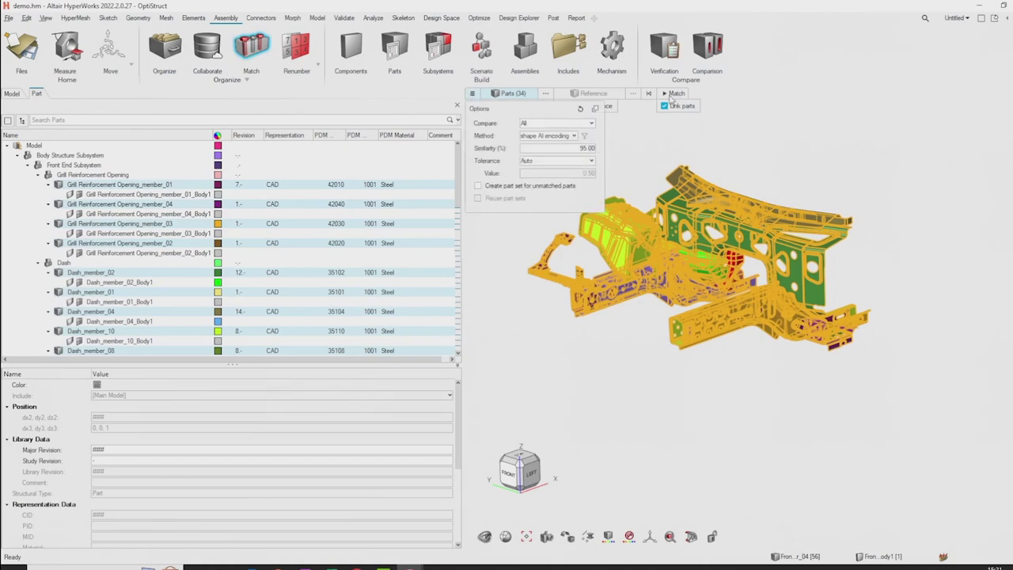
click(674, 94)
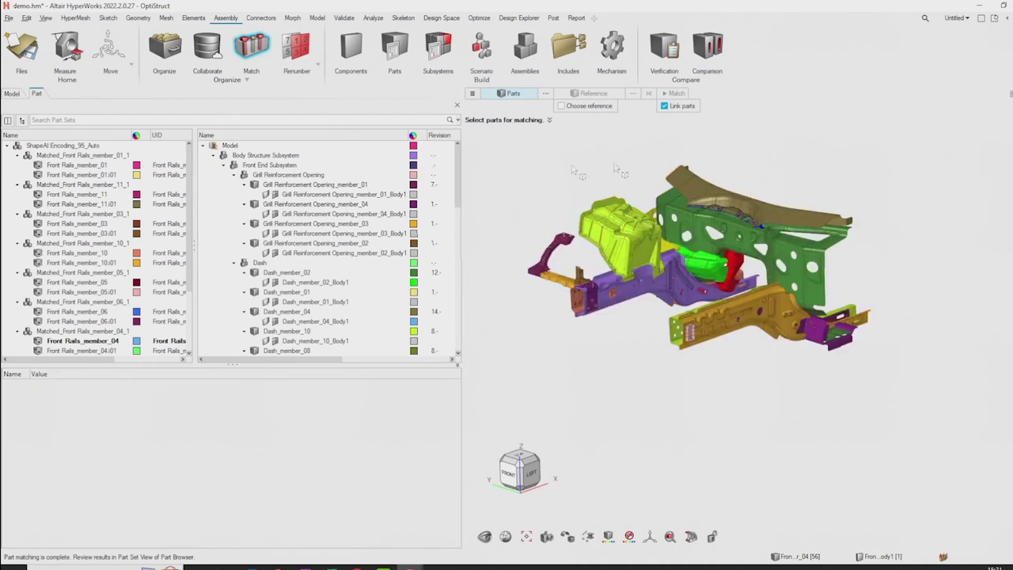
Highlight each Matched_Front Rails pair in ShapeAI_Encoding_95_Auto (members 01, 11, 03, 10, 05, 06, 04, 09, 07).
click(72, 145)
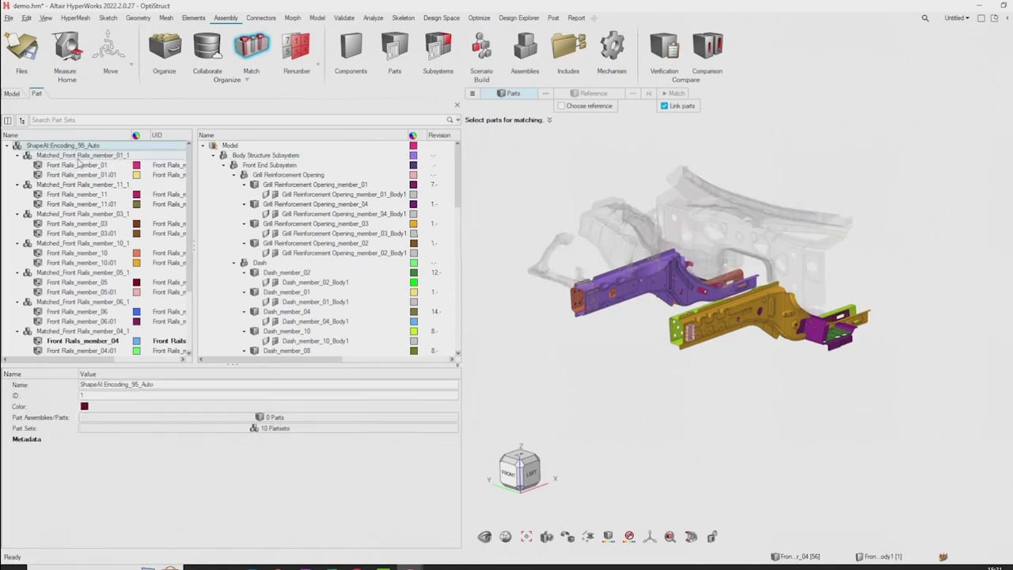
click(79, 156)
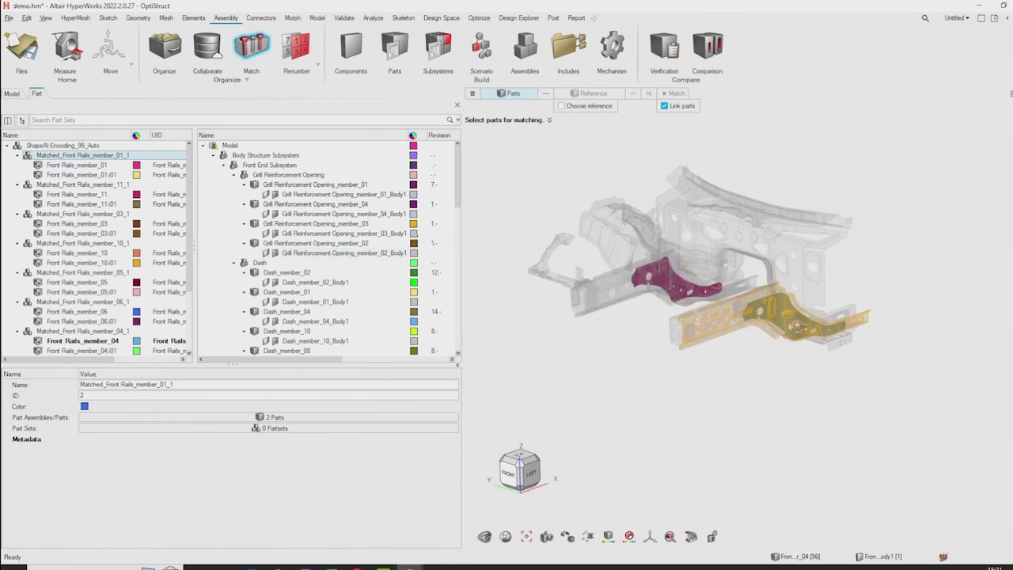
click(89, 185)
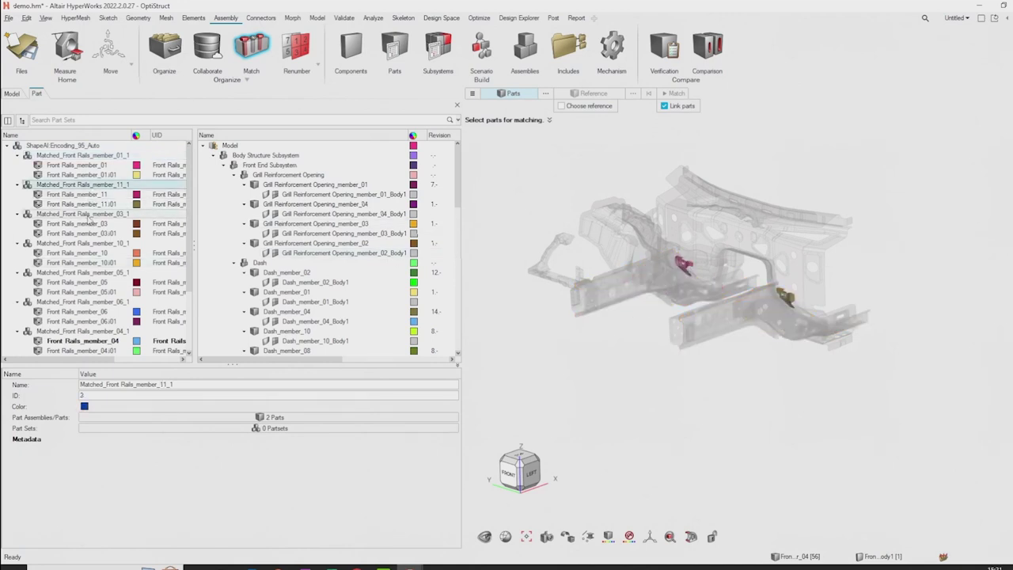
click(83, 215)
click(79, 244)
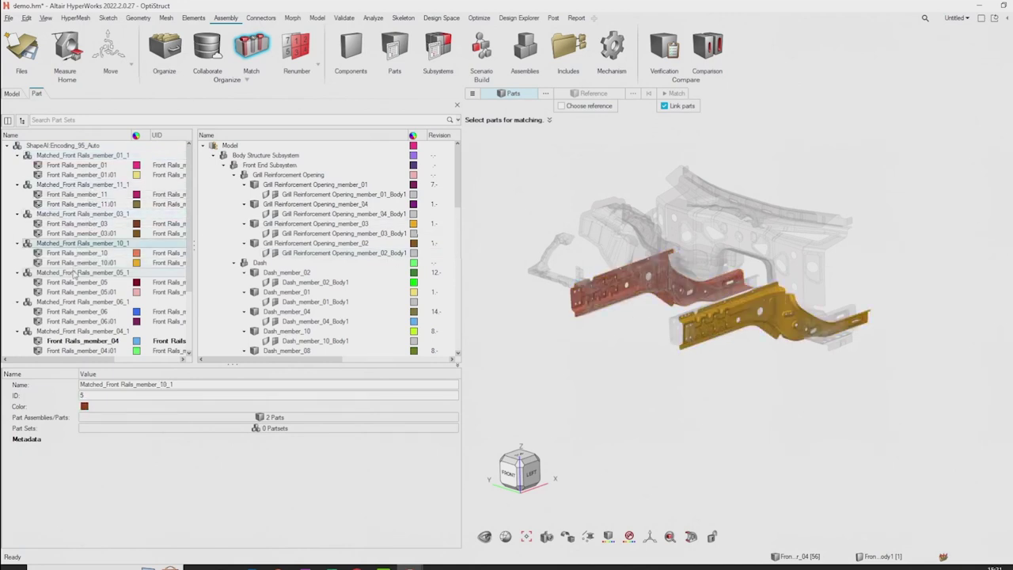
click(73, 273)
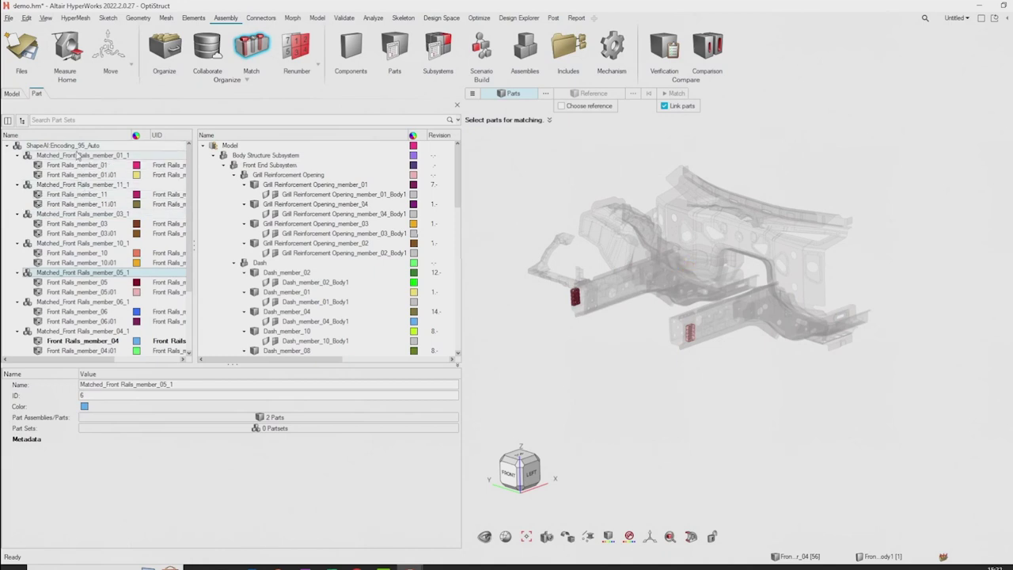
click(79, 185)
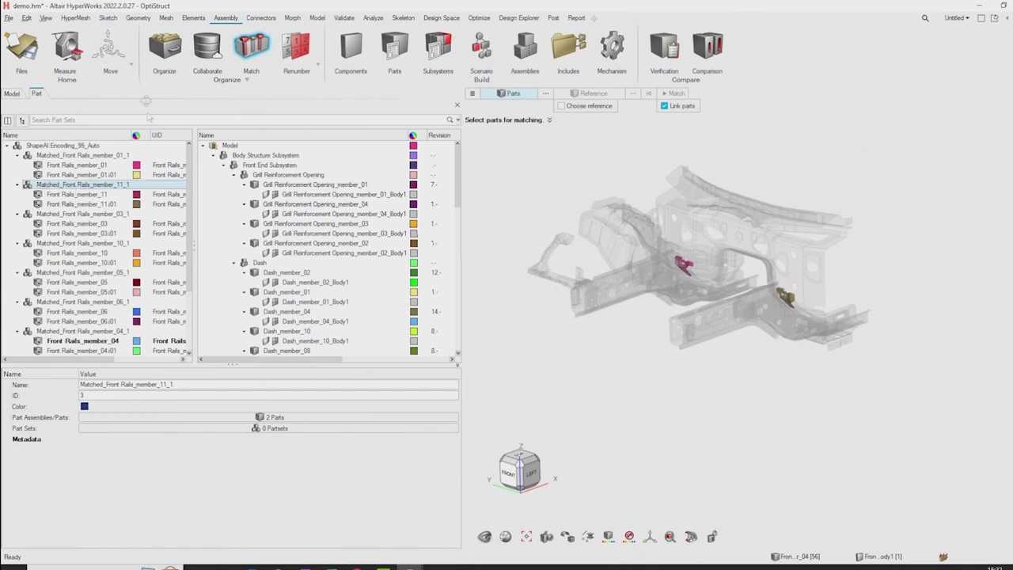
click(82, 273)
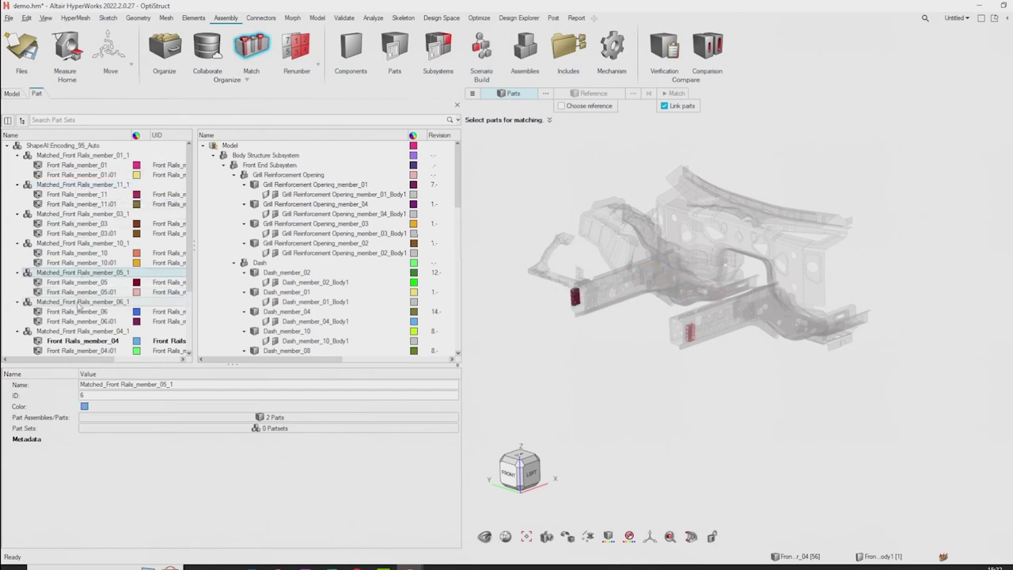
click(81, 302)
click(89, 333)
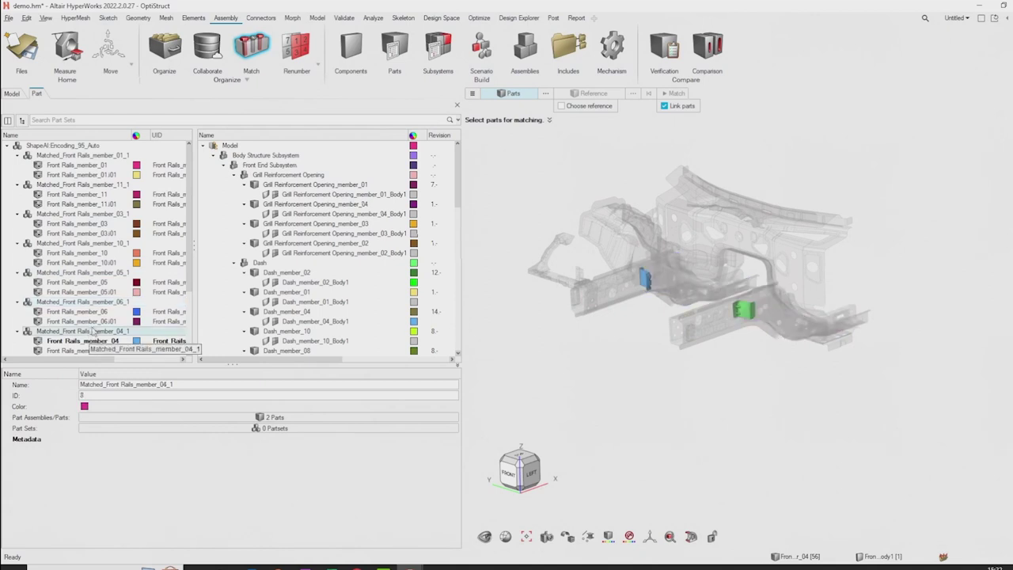
scroll(87, 325, down, 3)
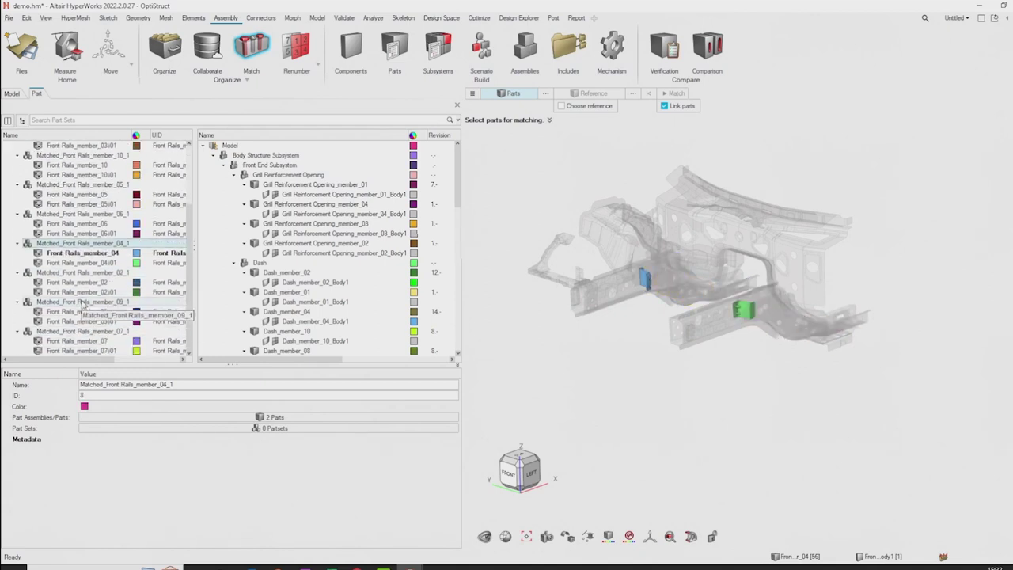
click(82, 302)
click(81, 331)
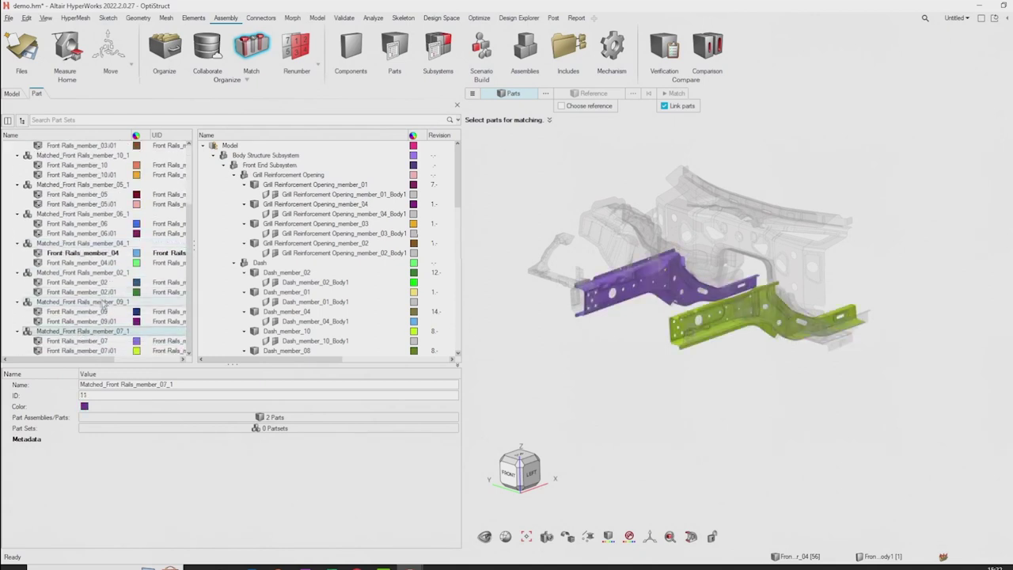
Close part matching, re-highlight the member_11_1 pair, then clear the selection for full colour.
click(251, 50)
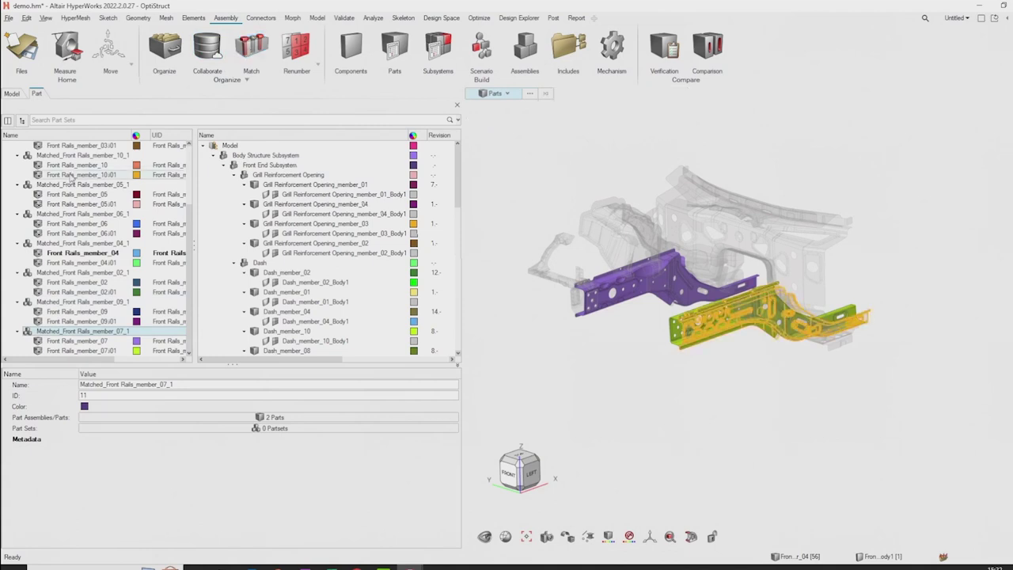
middle_drag(630, 394, 646, 403)
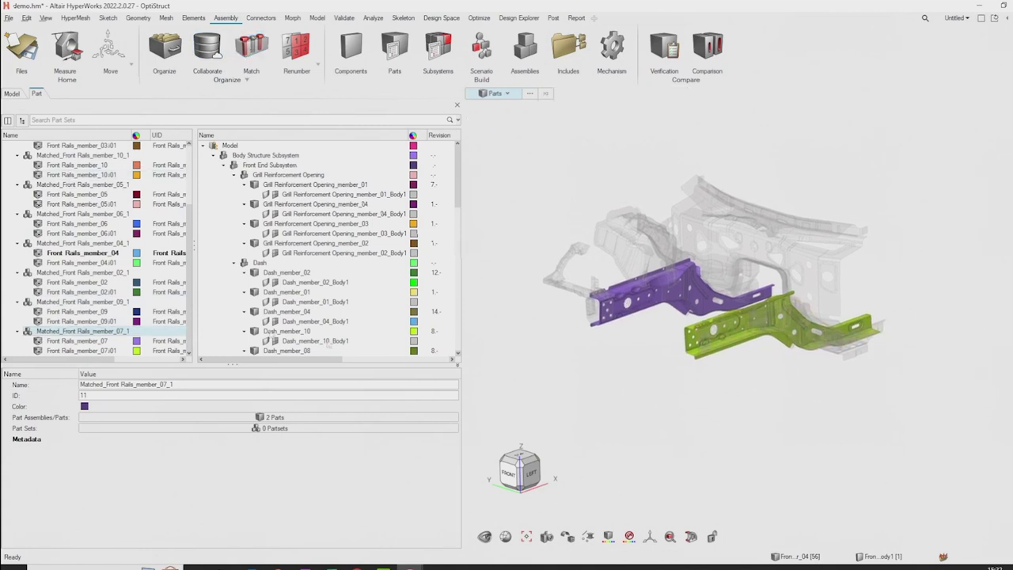
scroll(188, 176, up, 3)
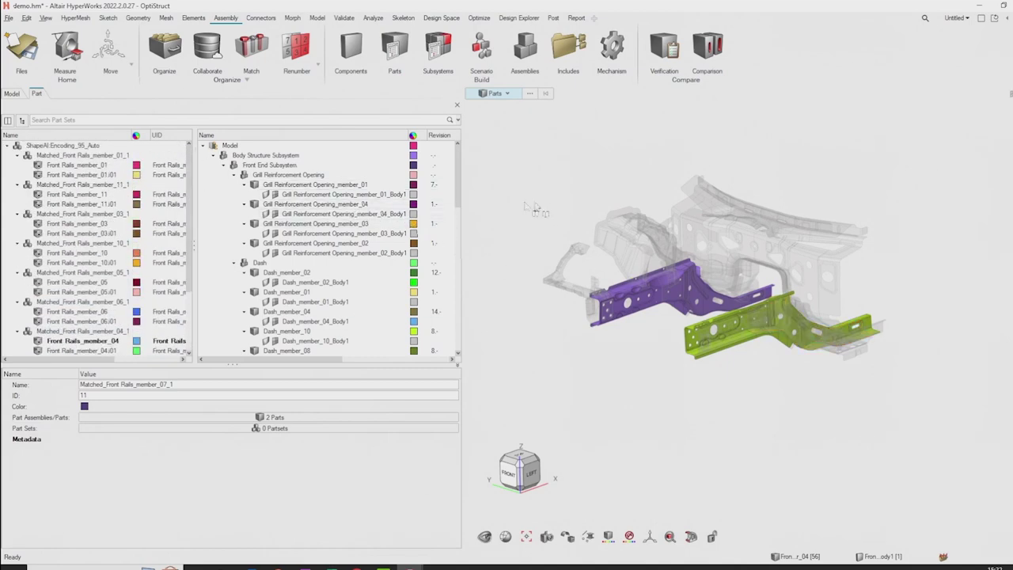
click(100, 185)
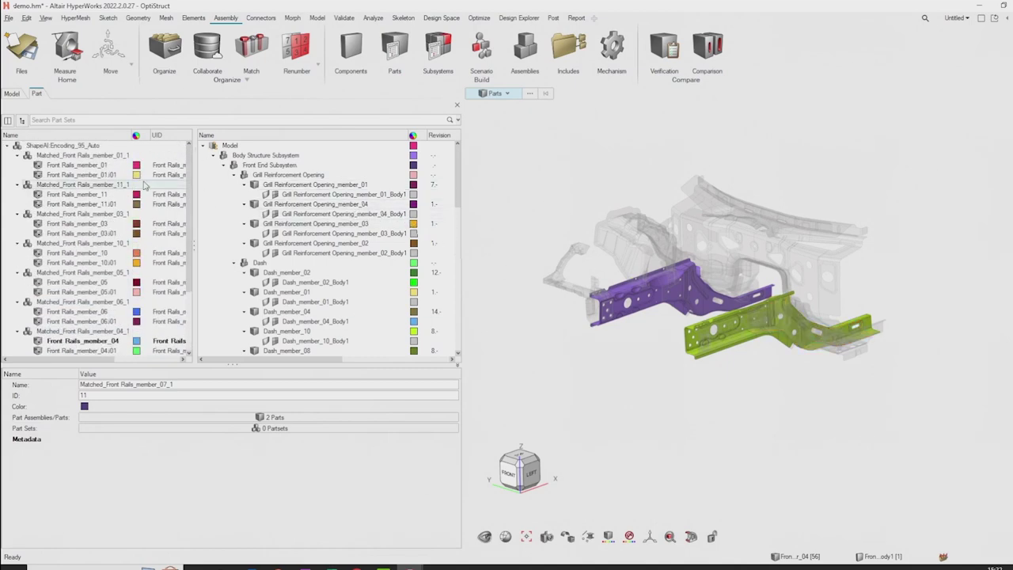
click(277, 196)
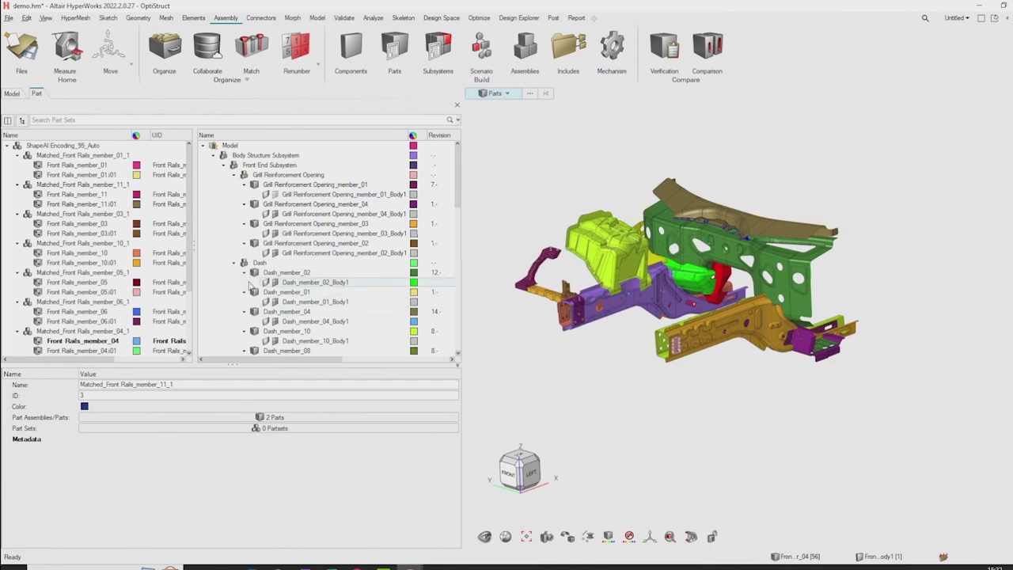
Create an NVH 5mm representation for the Front Rails RHS assembly with Save to Library enabled.
scroll(273, 283, down, 7)
click(273, 283)
right_click(273, 283)
mouse_move(326, 336)
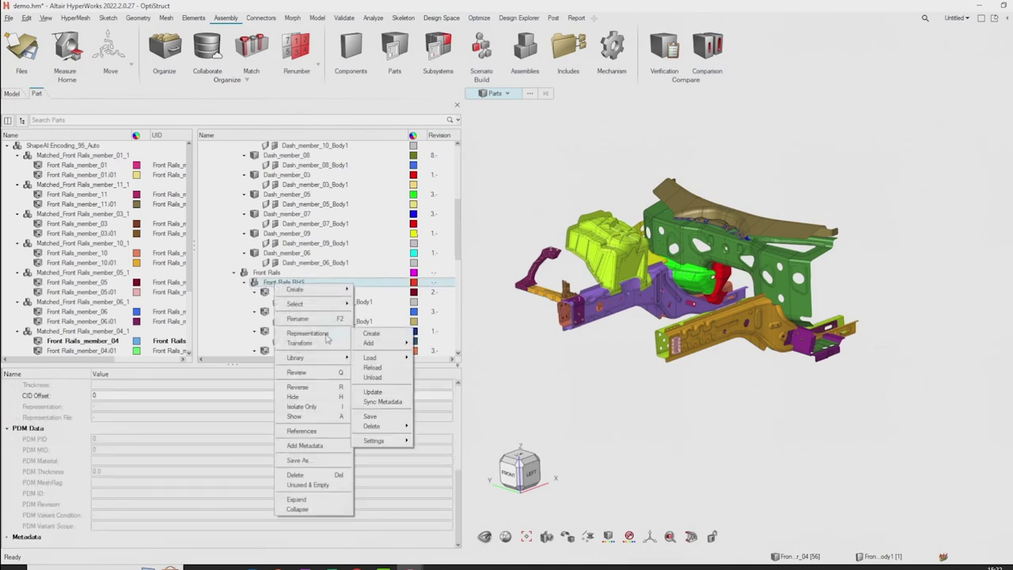
click(372, 334)
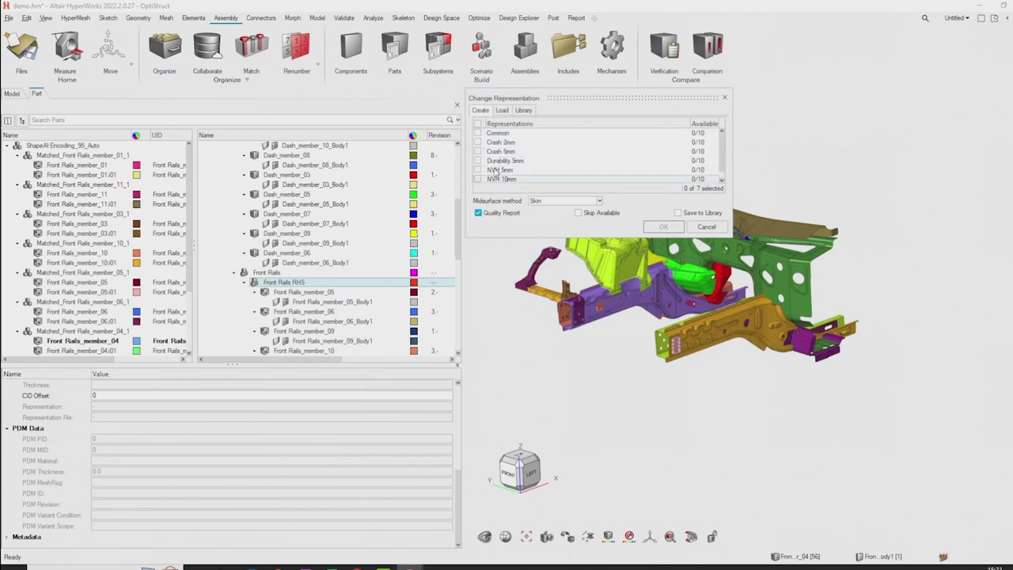
scroll(494, 154, down, 1)
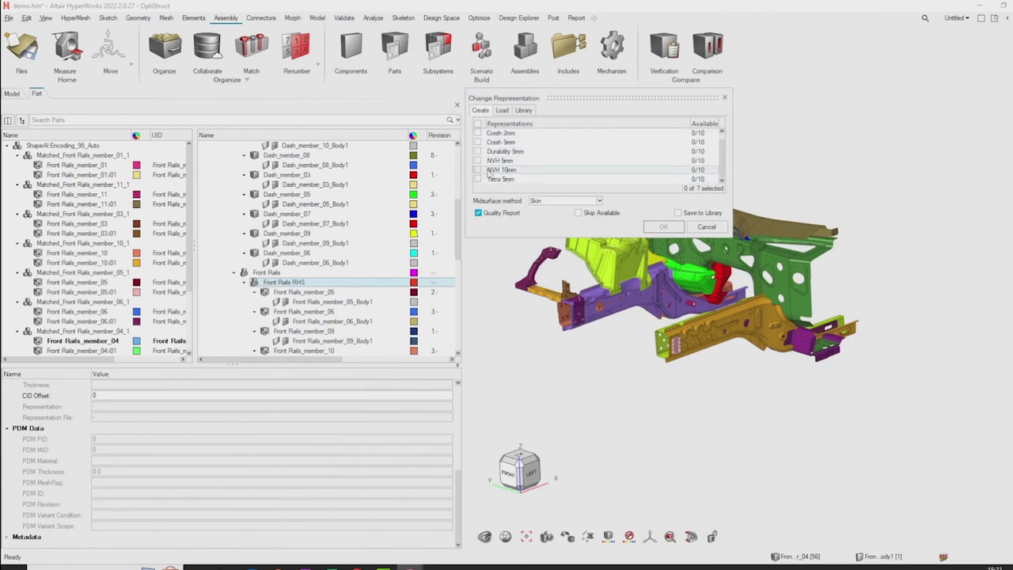
click(478, 161)
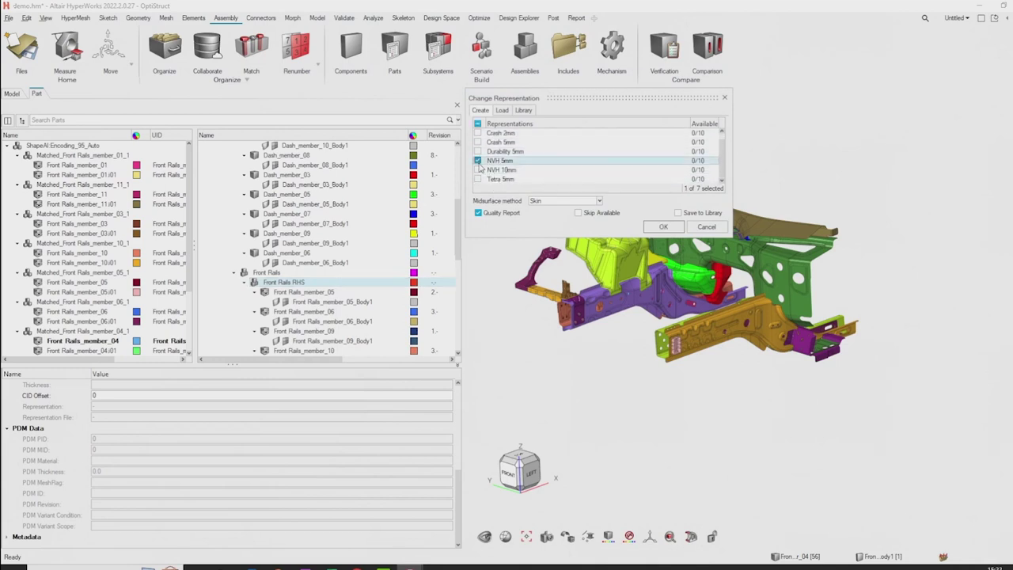
click(677, 213)
click(662, 227)
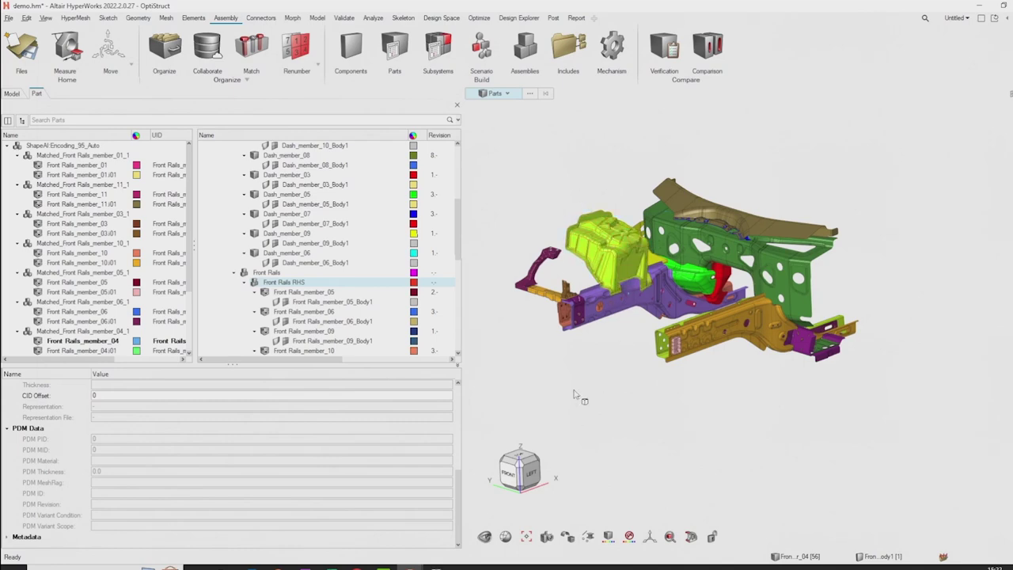
Alternate between BatchMesher's Run Status and the HyperWorks model to track the front-rail mesh jobs.
click(437, 567)
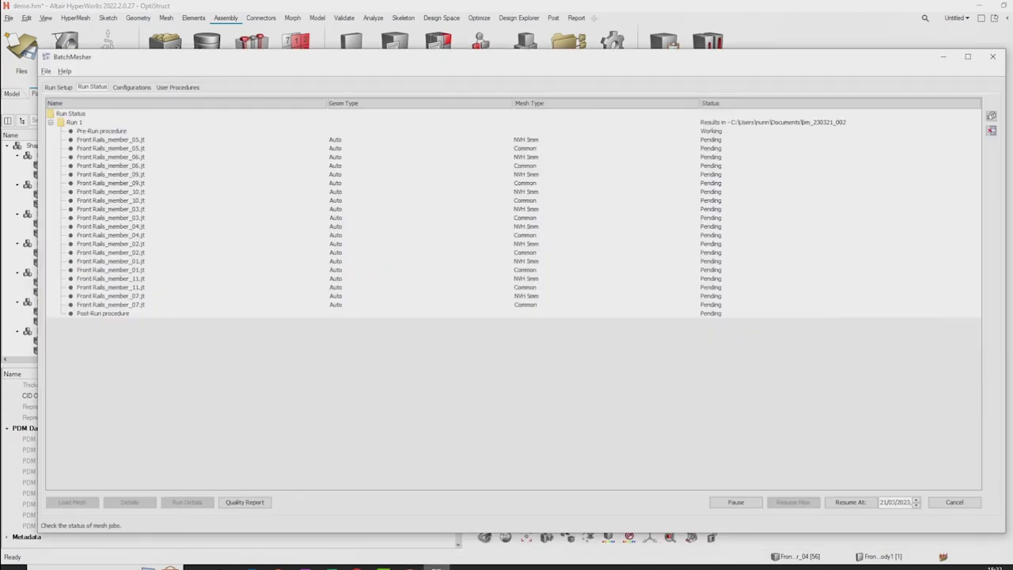
click(437, 568)
scroll(679, 303, up, 5)
scroll(678, 299, down, 5)
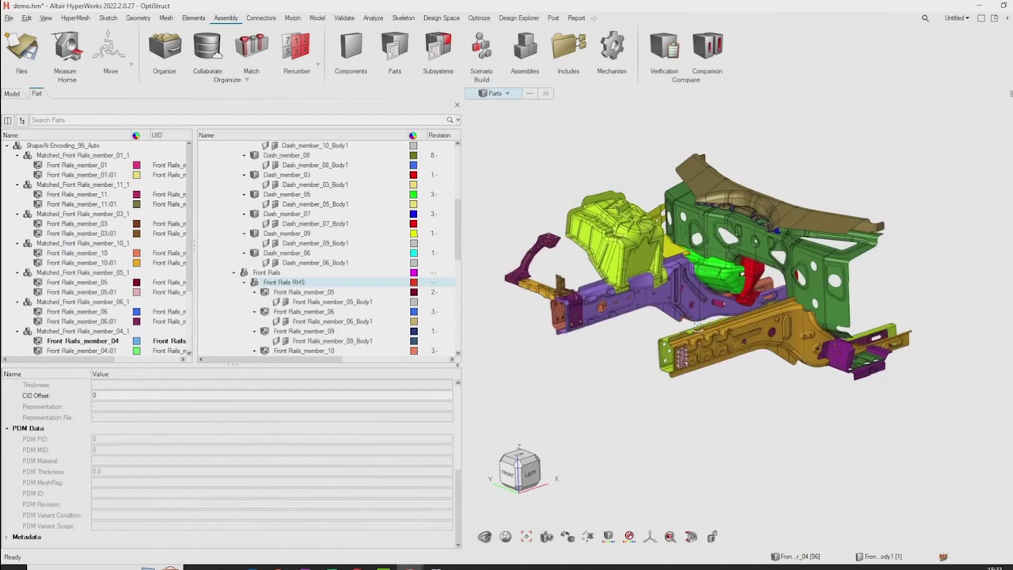
click(437, 568)
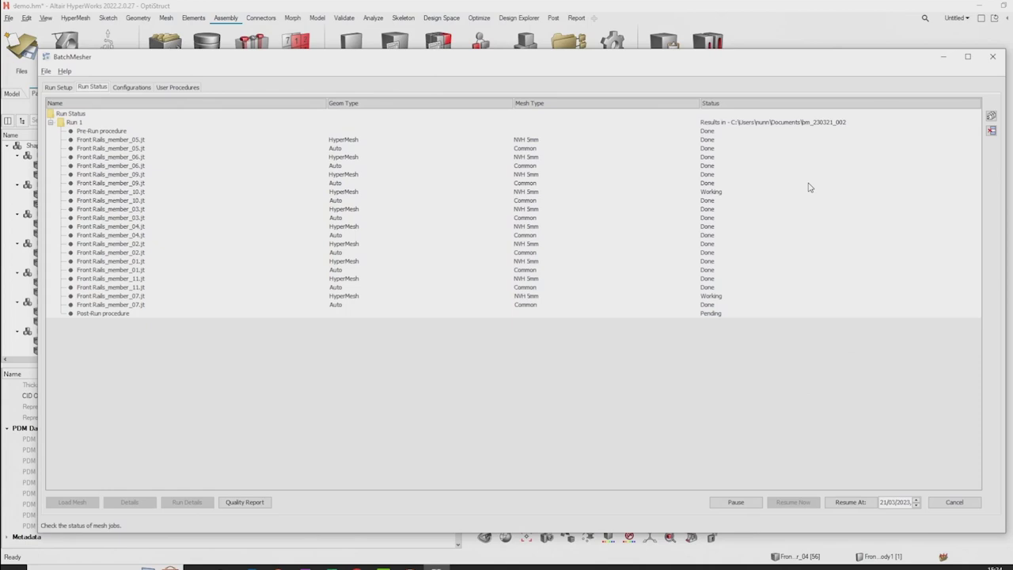
Rotate the model, recheck BatchMesher, then accept loading the NVH 5mm meshes for all 10 parts.
click(837, 37)
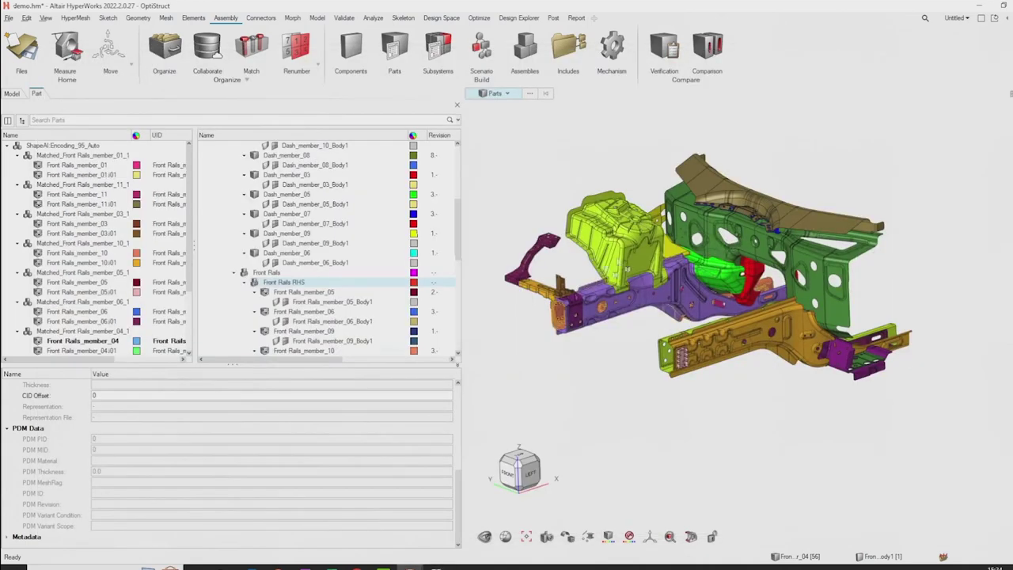
middle_drag(645, 317, 654, 319)
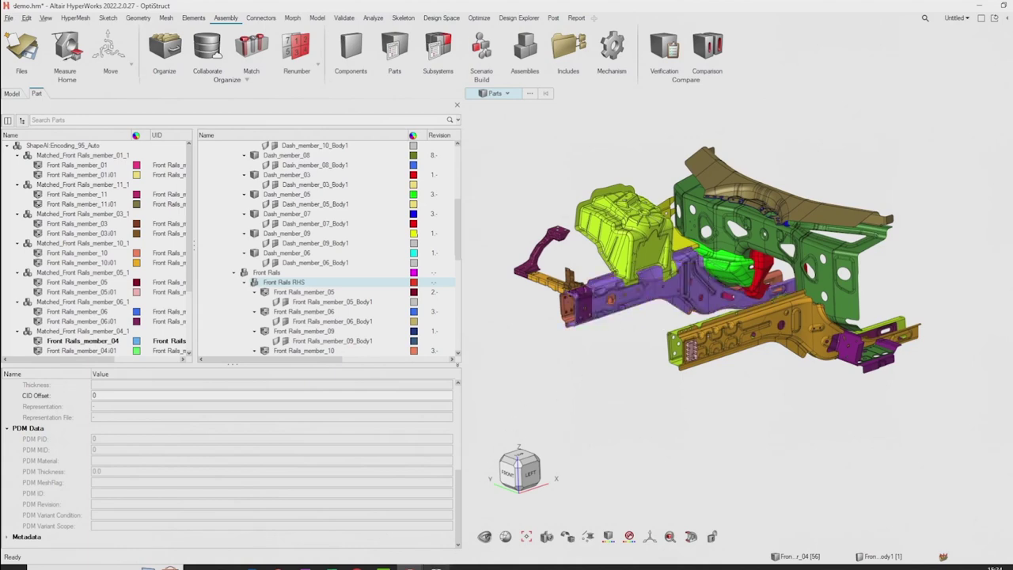
click(437, 567)
click(431, 566)
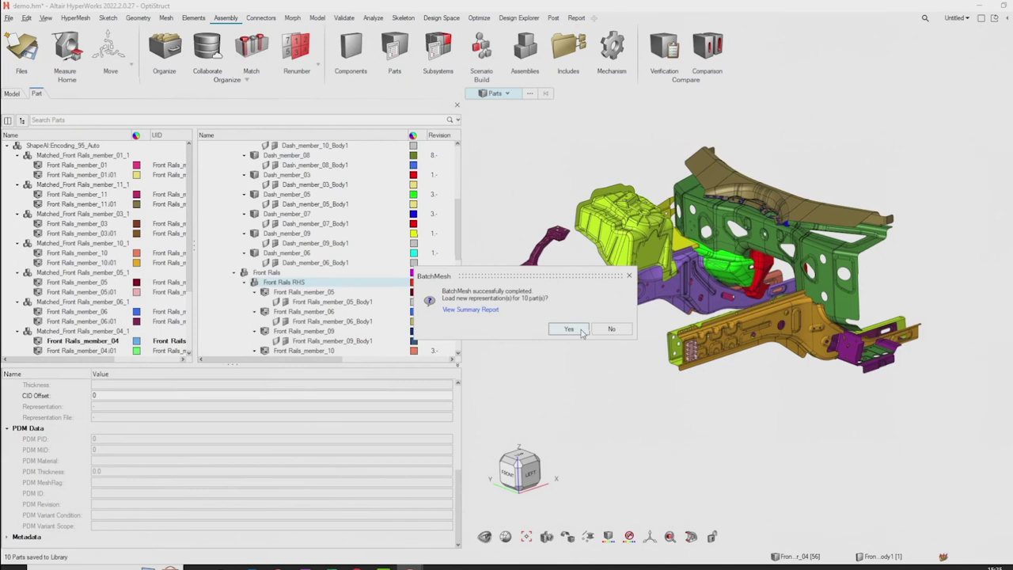
click(569, 329)
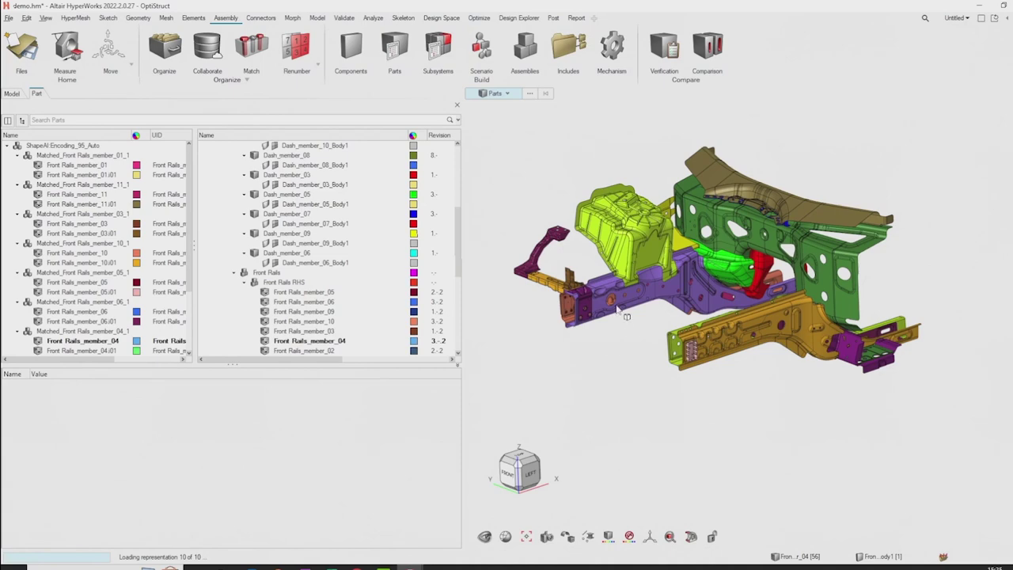
Zoom into the meshed rail, switch to single-tree column view, and select Front Rails_member_05.
scroll(633, 331, up, 3)
scroll(638, 329, up, 3)
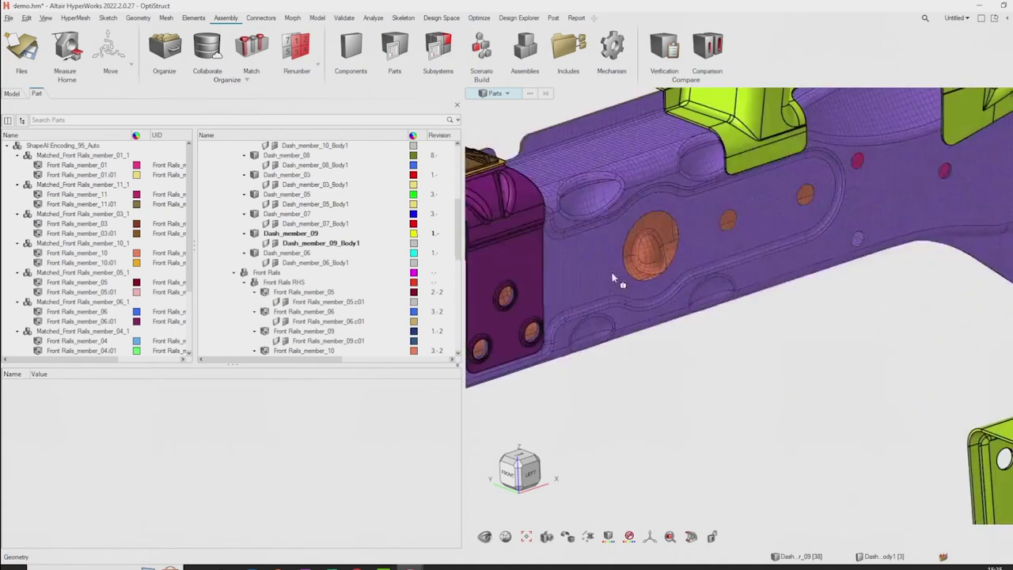
scroll(644, 300, down, 2)
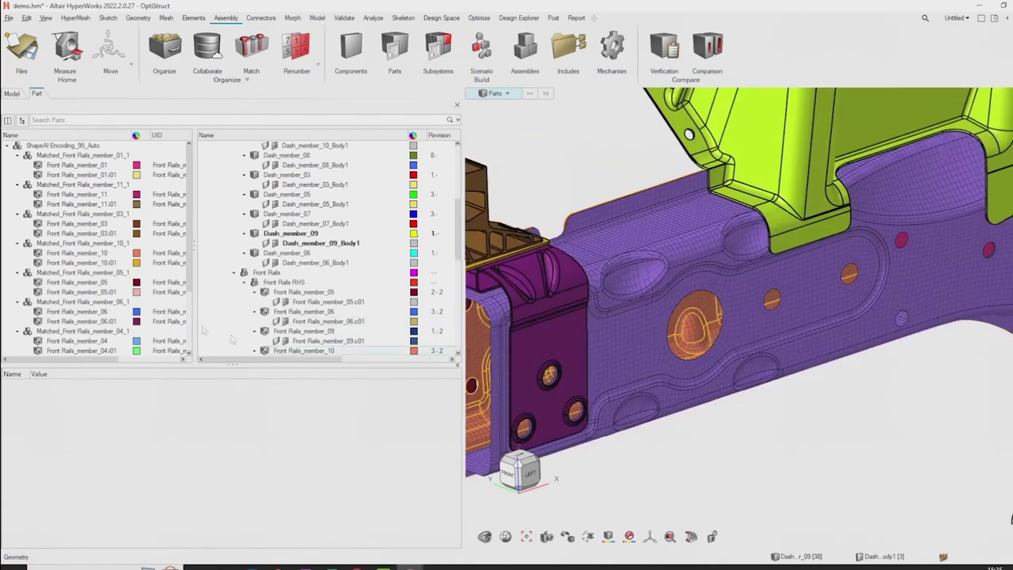
click(9, 136)
scroll(270, 311, down, 8)
click(281, 255)
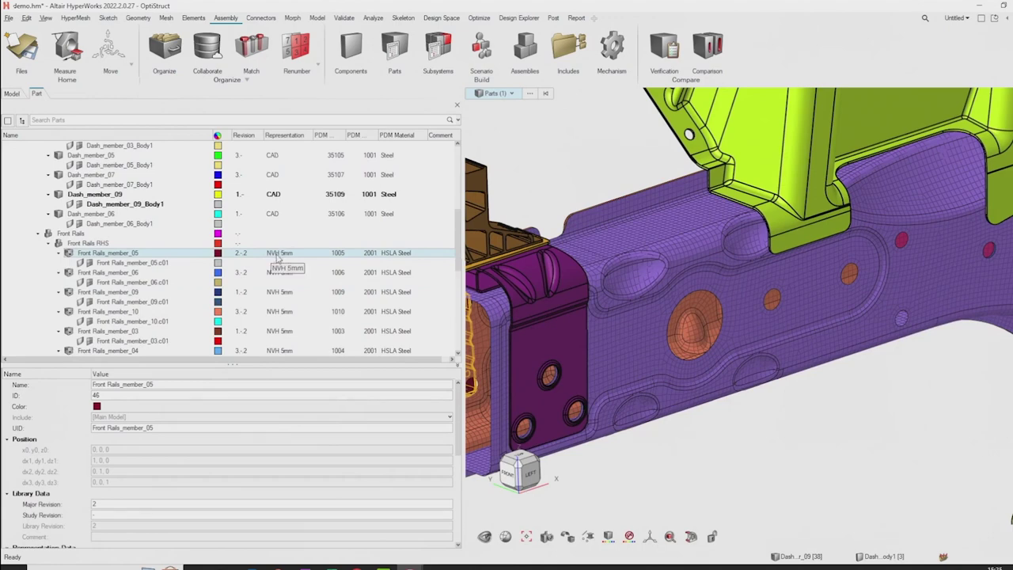
Select Front Rails_member_07's .c01 component to check PSHELL 1007, 2001 HSLA Steel, thickness 2.5.
click(628, 326)
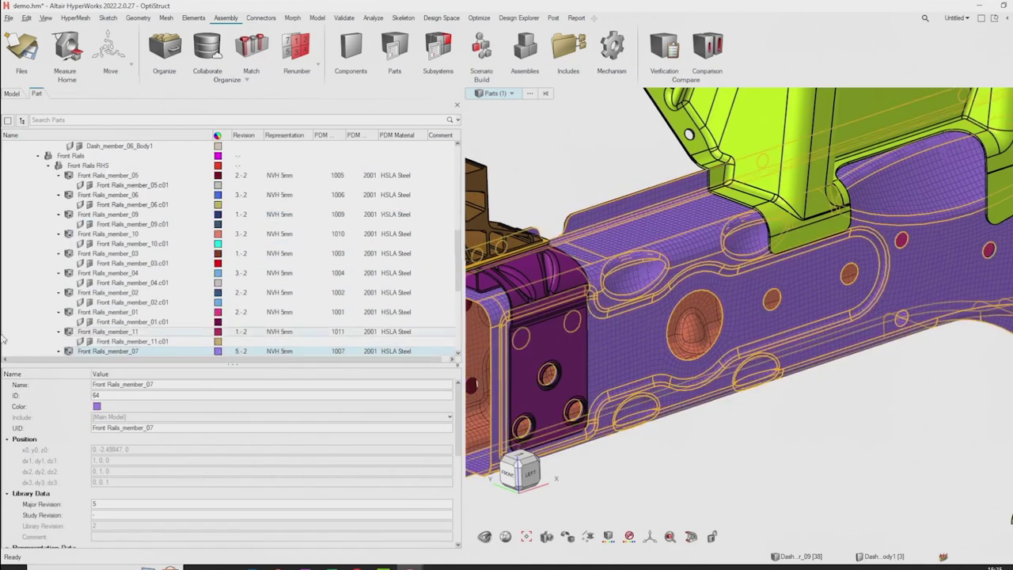
click(121, 293)
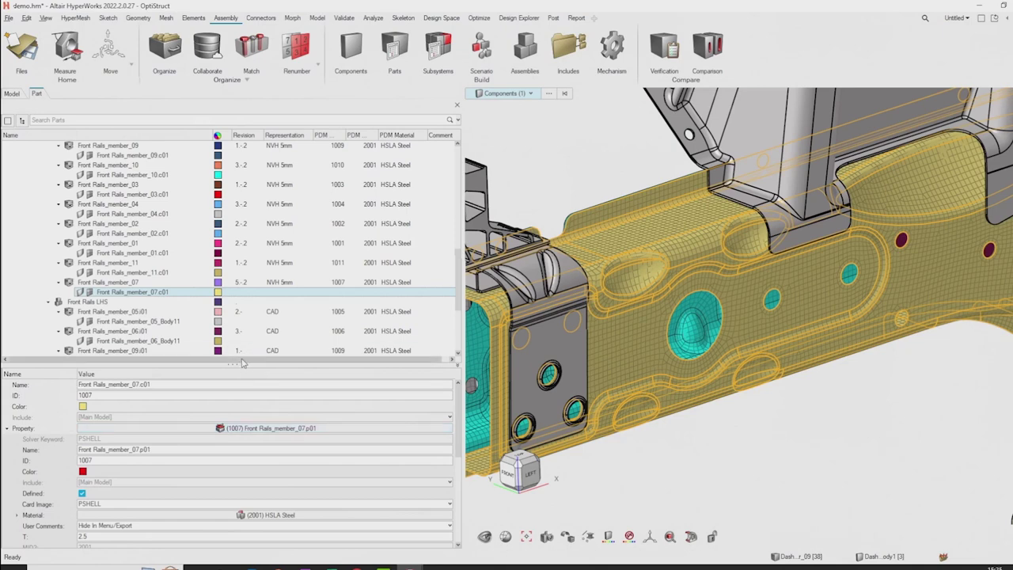
scroll(324, 349, right, 1)
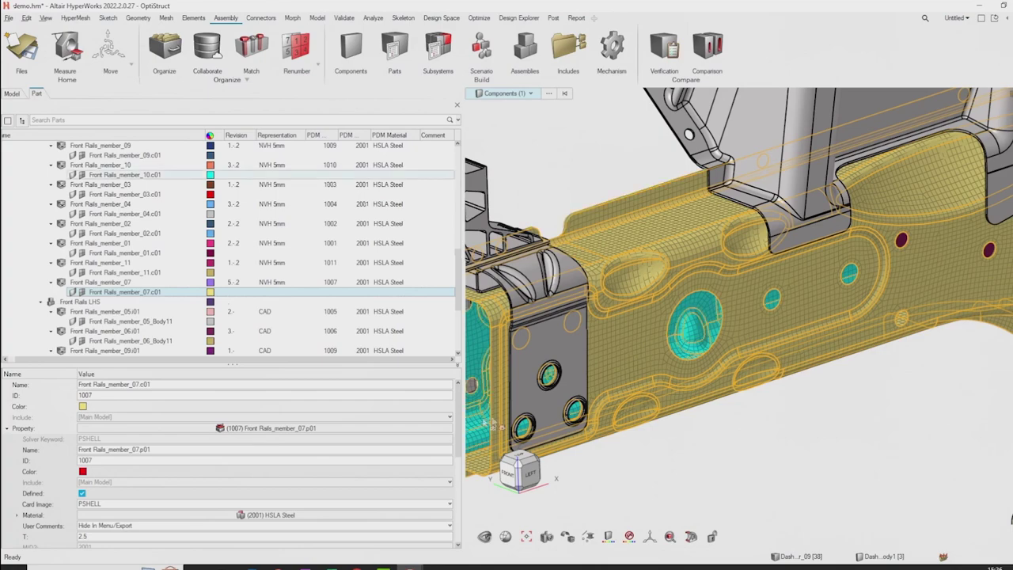
Zoom out, clear the selection, orbit over the assembly, and scroll the tree to Front Rails LHS.
scroll(734, 436, down, 6)
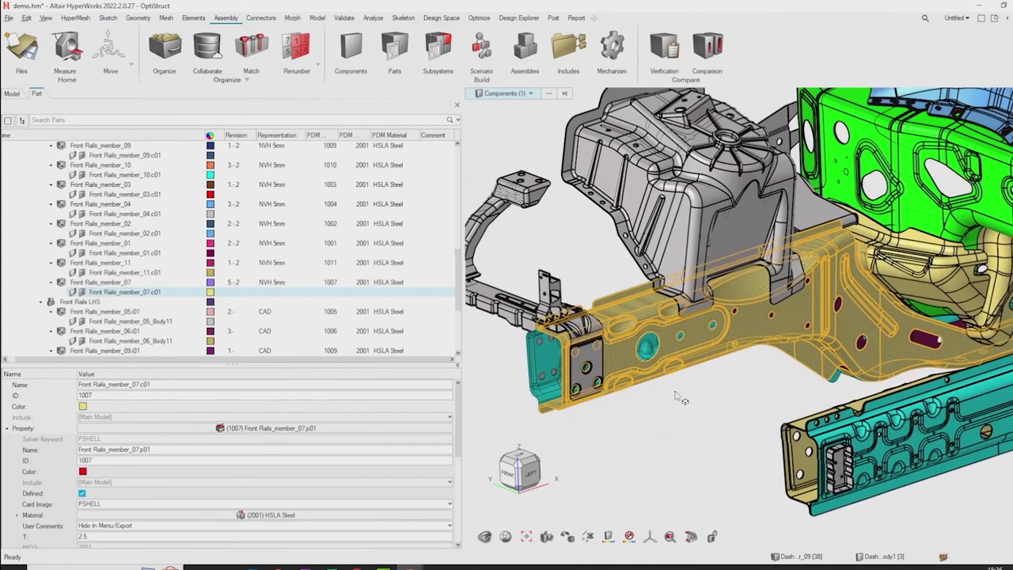
click(676, 396)
right_drag(670, 403, 651, 393)
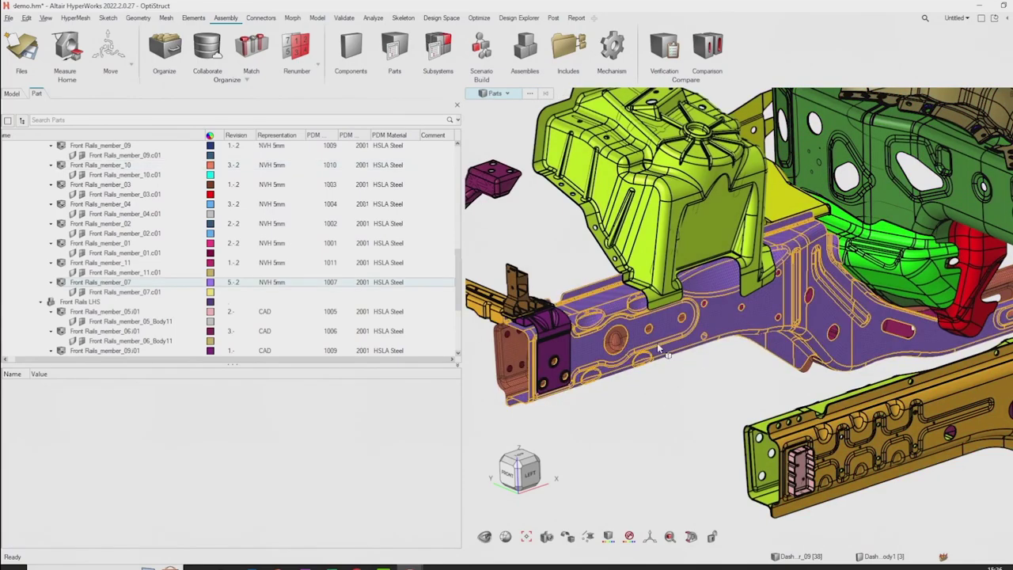
right_drag(665, 353, 653, 366)
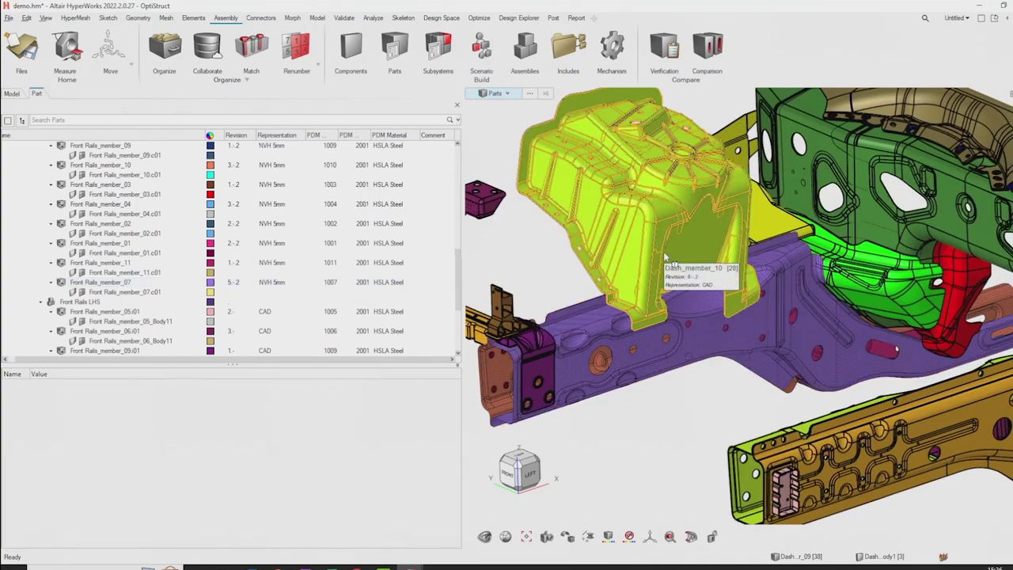
right_drag(668, 328, 669, 333)
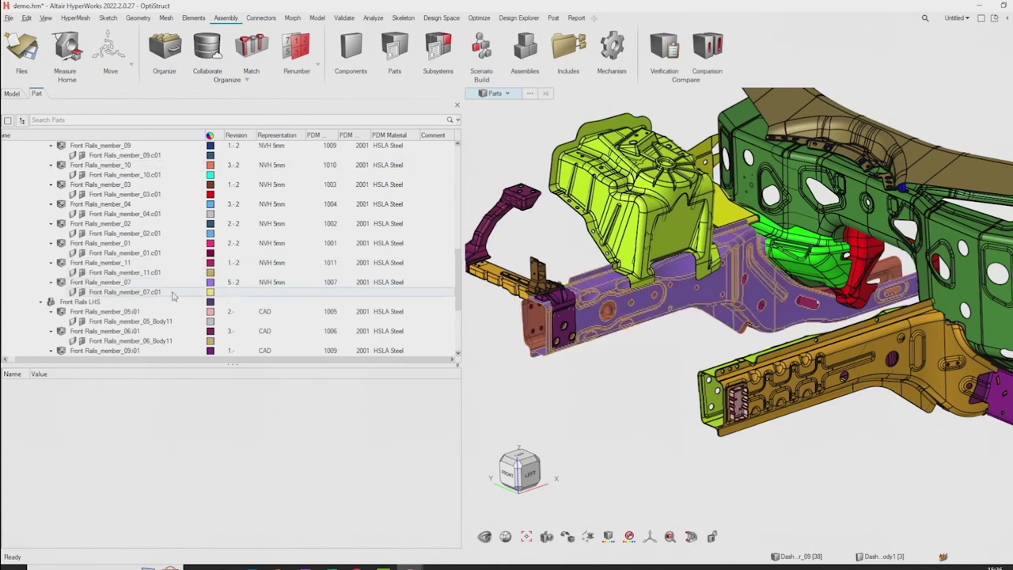
scroll(150, 293, down, 3)
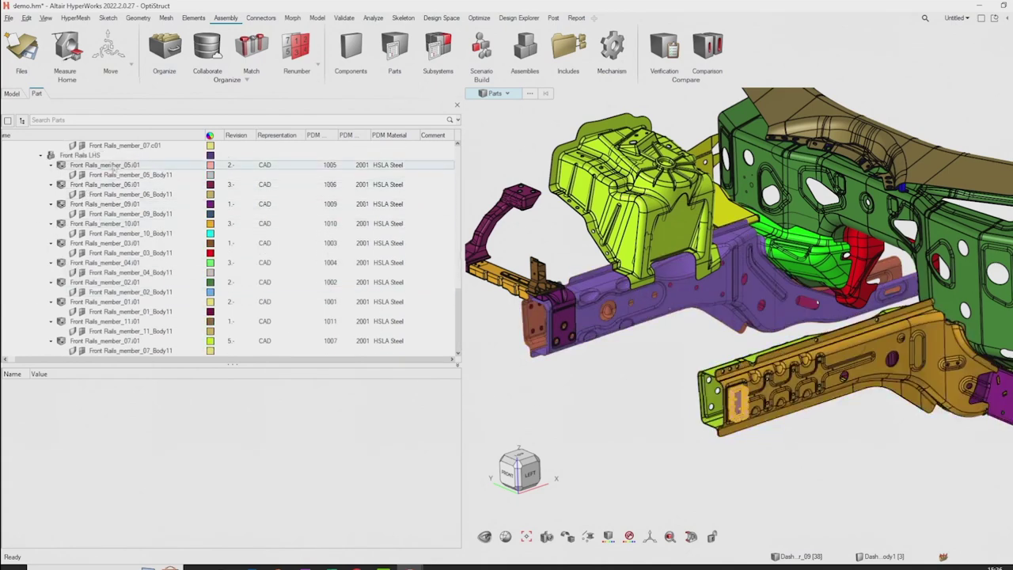
Isolate the Front Rails LHS assembly, then zoom and orbit round to a front view.
click(83, 170)
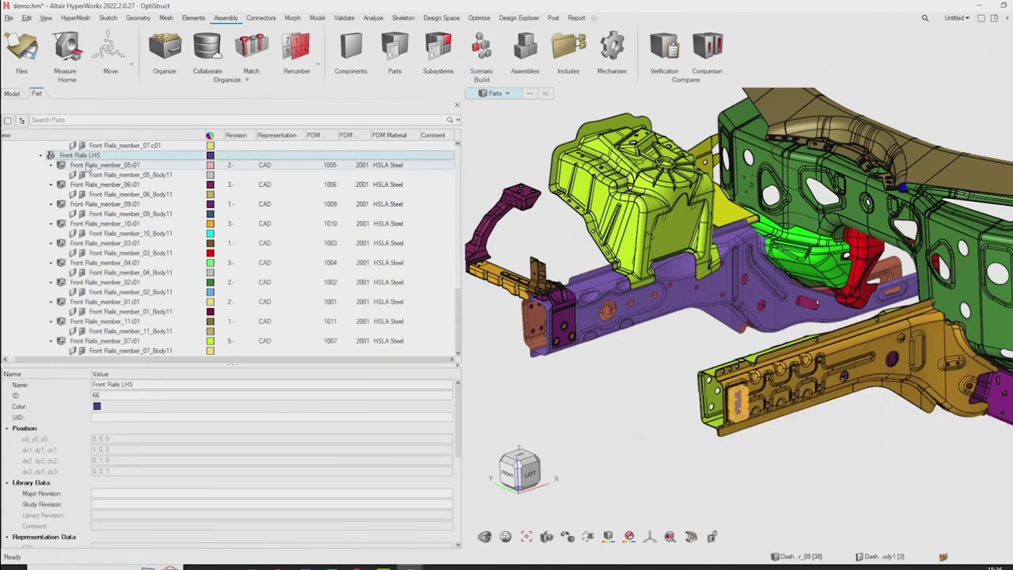
click(85, 157)
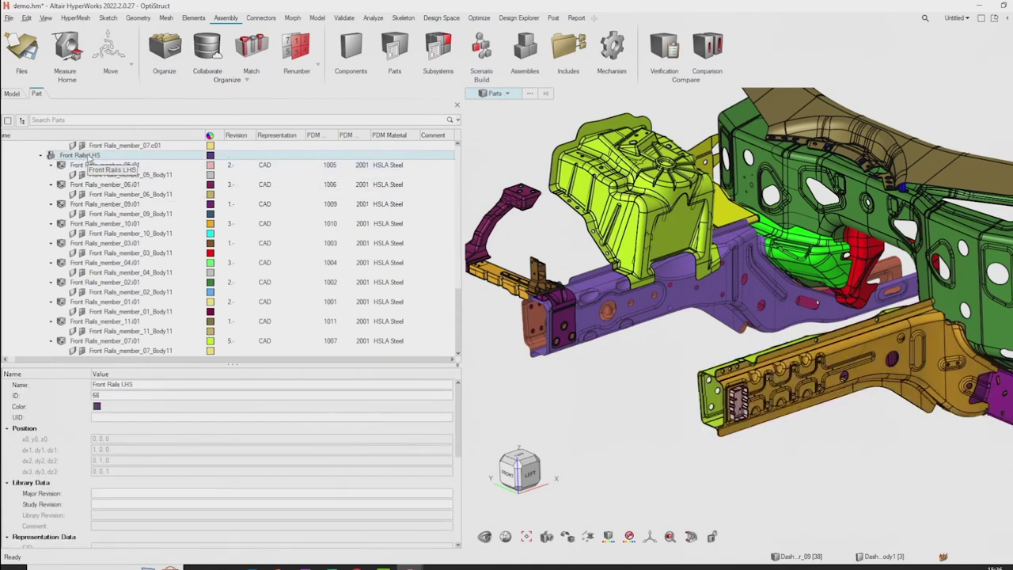
key(i)
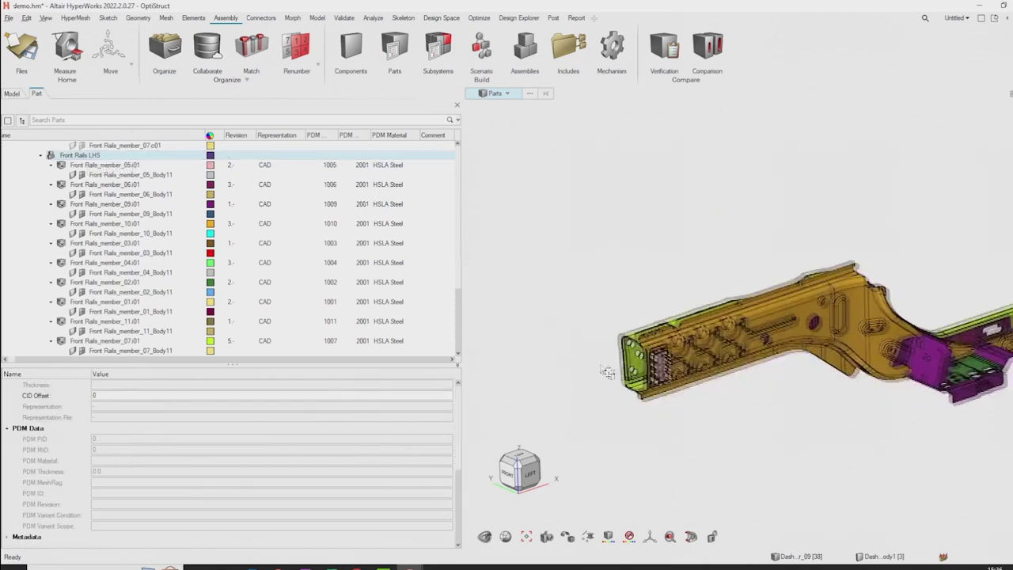
scroll(148, 252, up, 5)
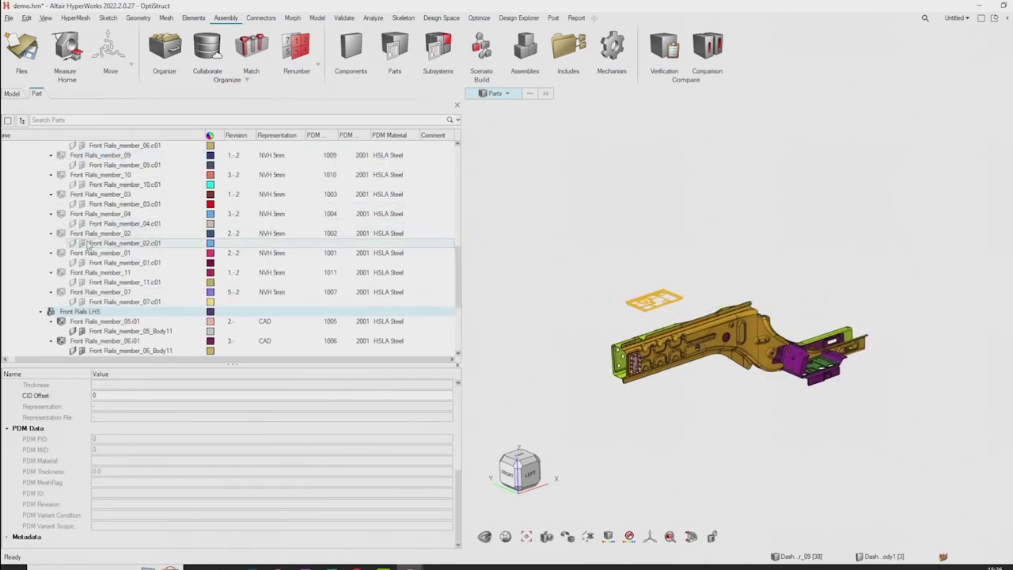
scroll(87, 245, up, 5)
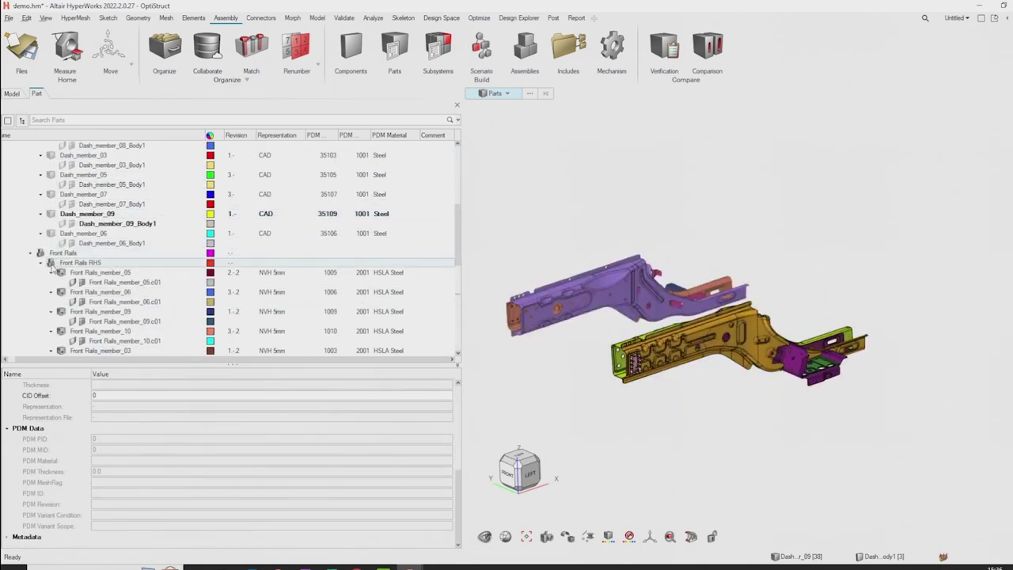
scroll(574, 355, up, 3)
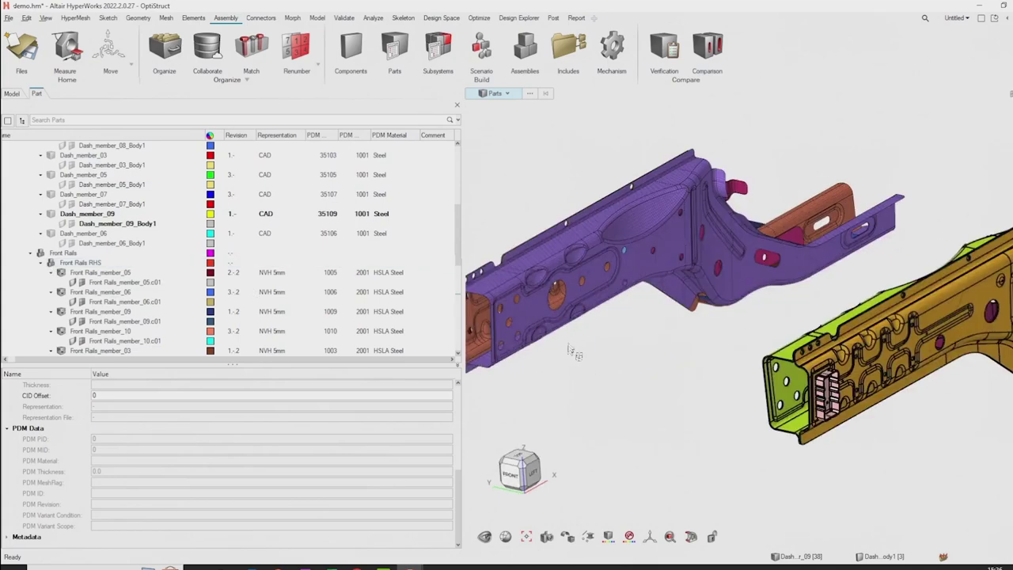
middle_drag(568, 353, 626, 324)
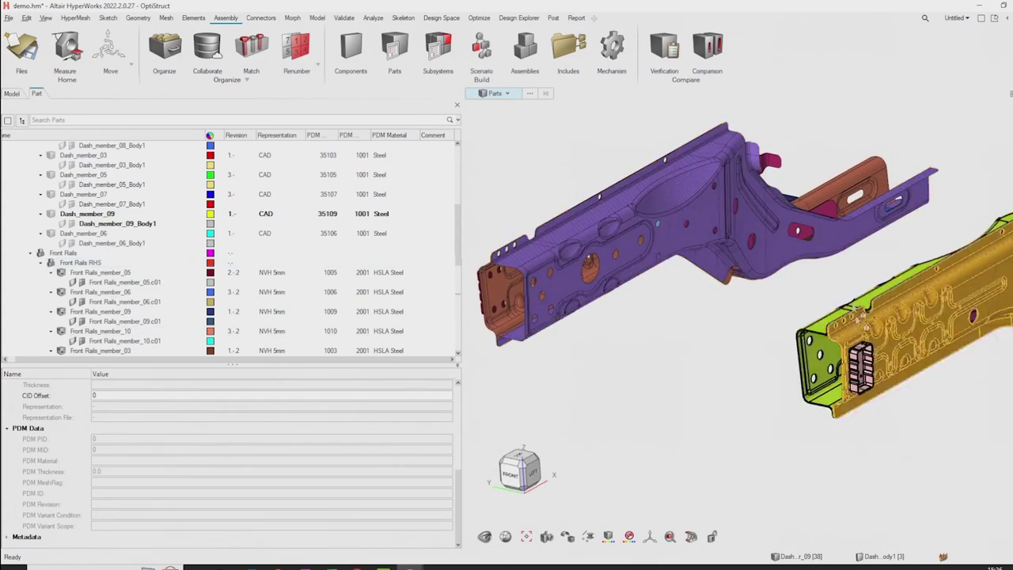
middle_drag(853, 302, 734, 297)
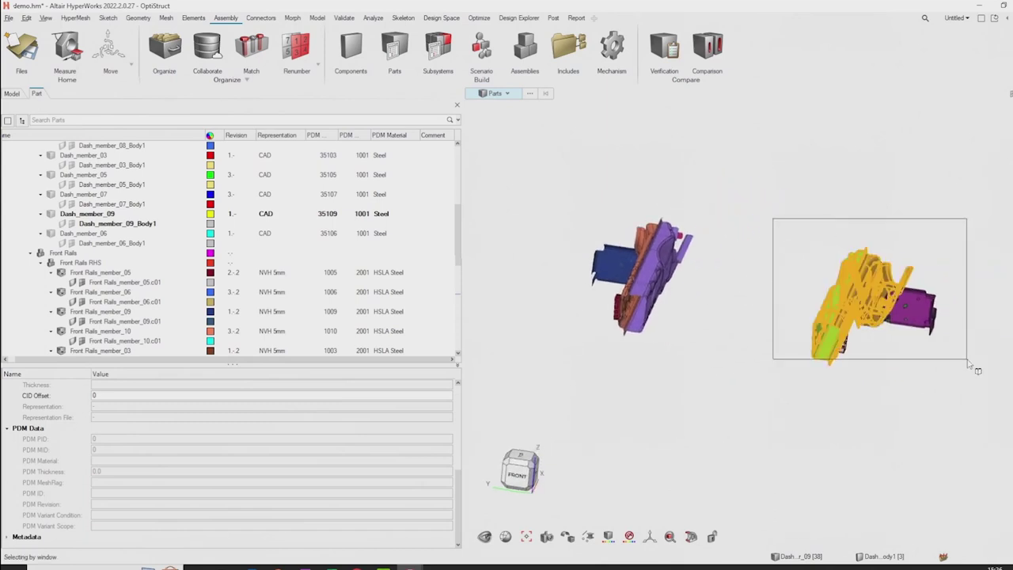
Load the in-session NVH 5mm representation onto all ten Front Rails LHS parts.
click(872, 296)
right_click(871, 296)
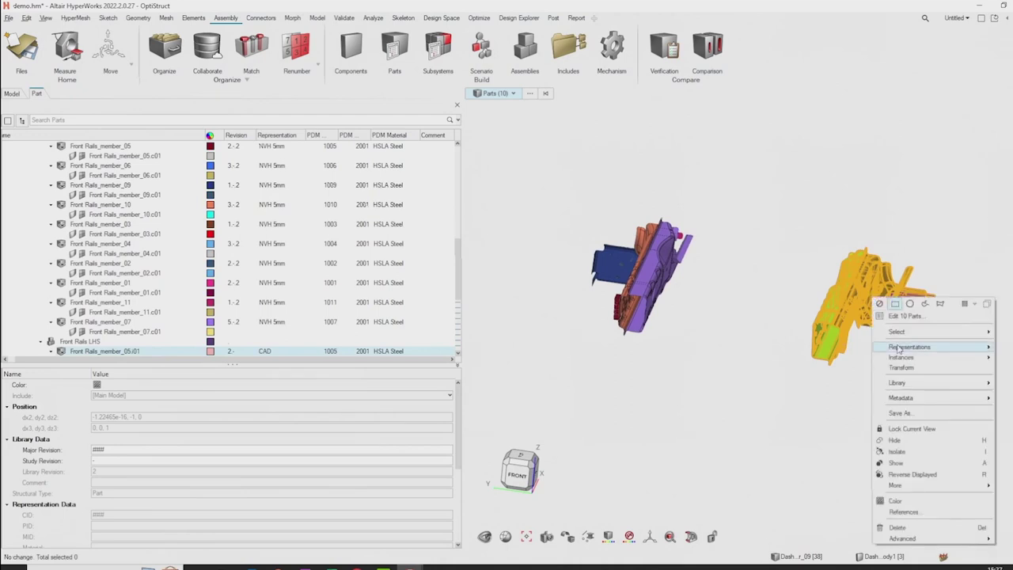
mouse_move(903, 347)
mouse_move(840, 373)
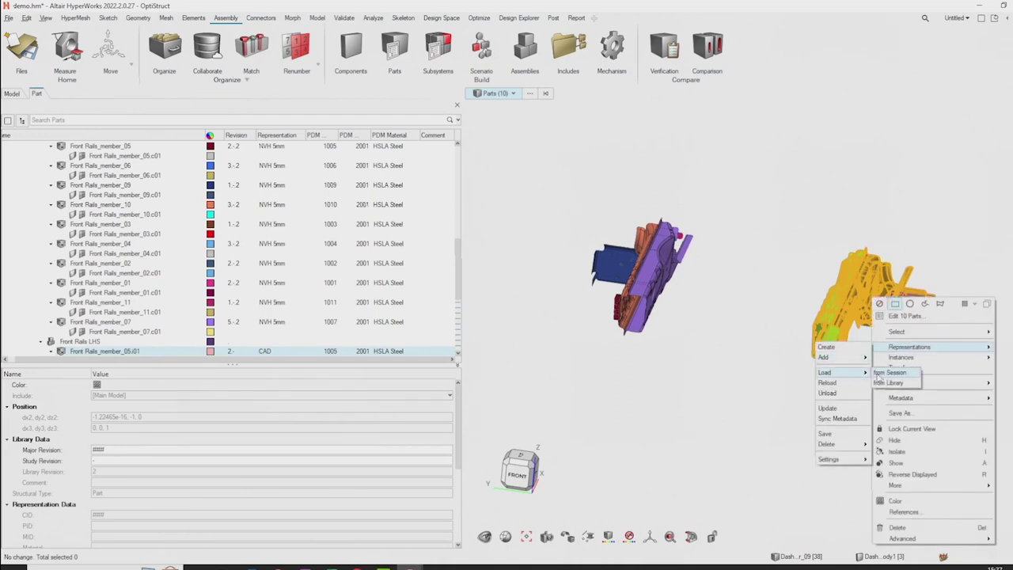
click(881, 374)
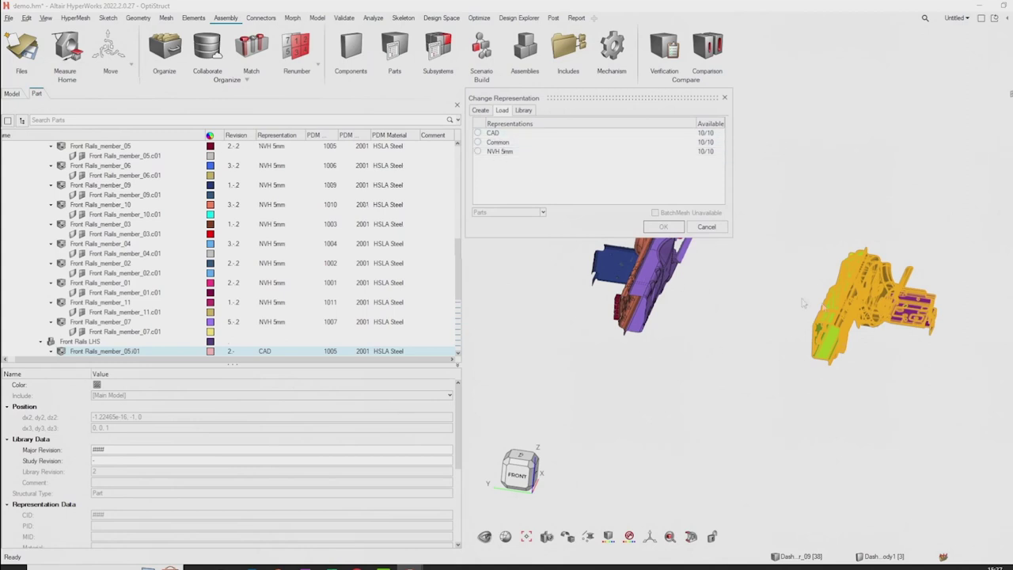
click(497, 151)
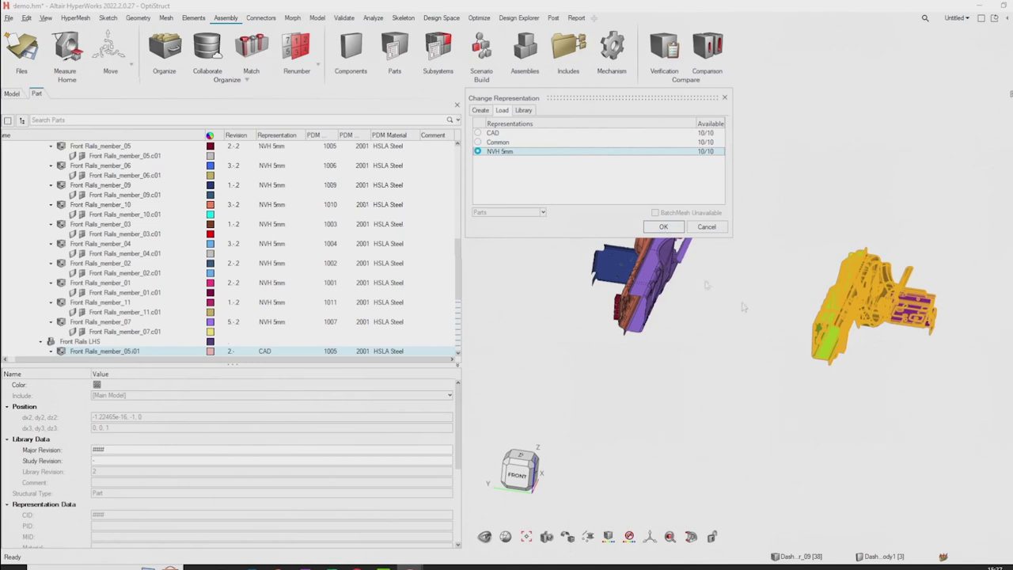
click(674, 230)
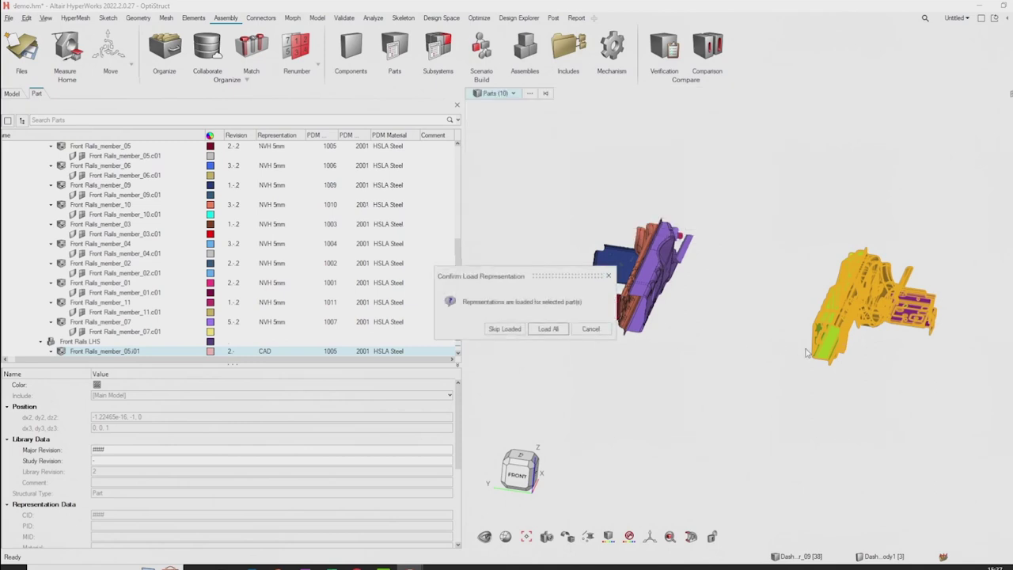
click(545, 332)
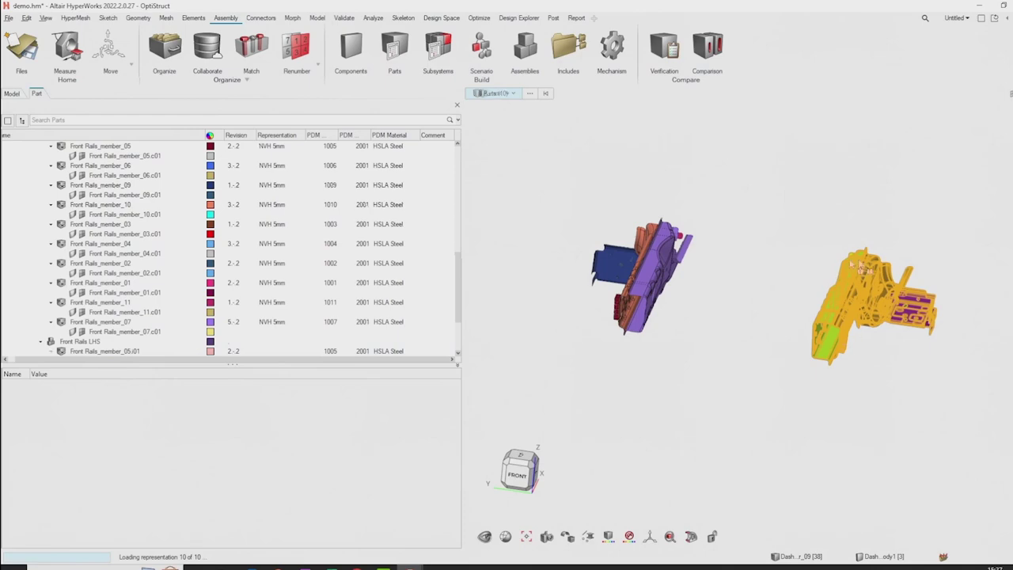
Turn the meshed rails to a left side view, switch picking to surfaces, and pick one on the upper rail.
scroll(813, 331, up, 5)
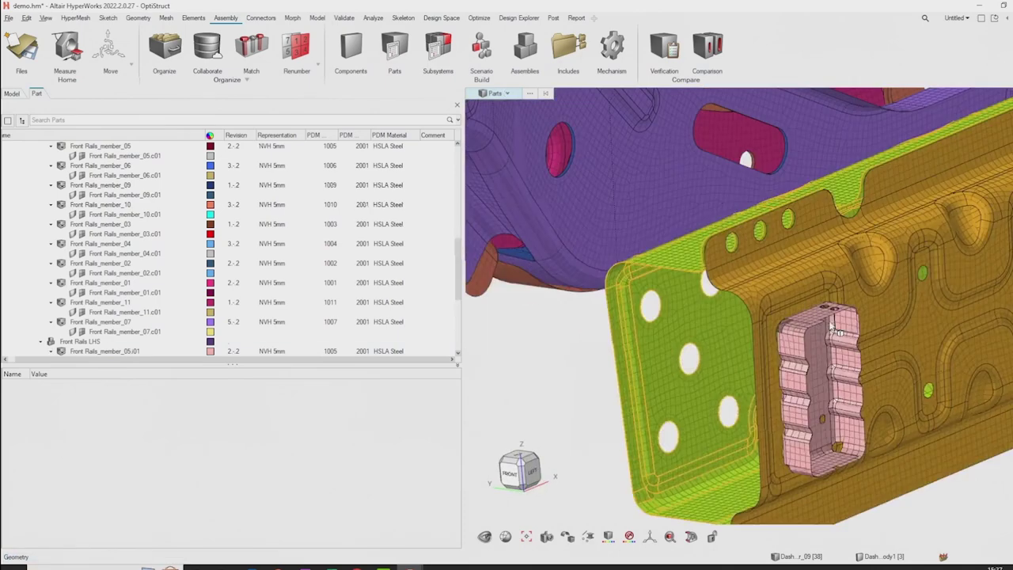
scroll(831, 328, down, 5)
middle_drag(746, 320, 613, 247)
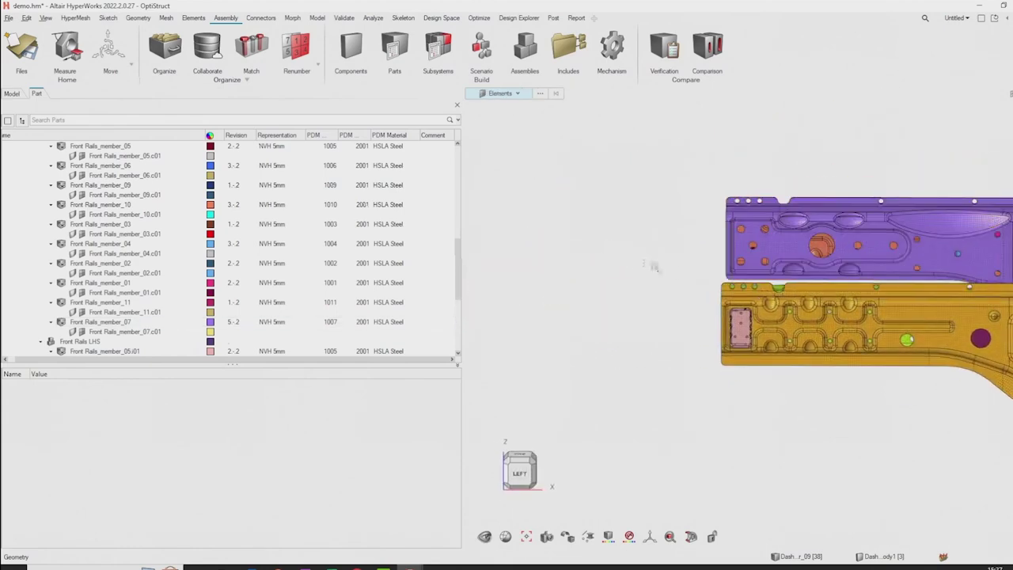
key(e)
key(s)
middle_drag(695, 269, 700, 271)
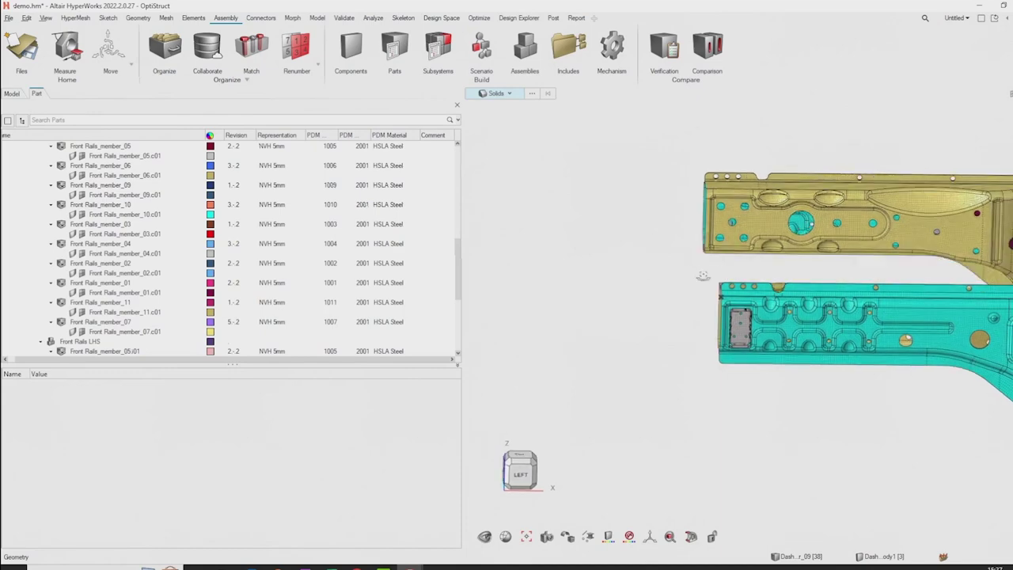
middle_drag(775, 272, 649, 277)
scroll(776, 238, up, 3)
click(779, 237)
Delete the picked surface from the upper rail.
scroll(774, 240, up, 1)
key(Delete)
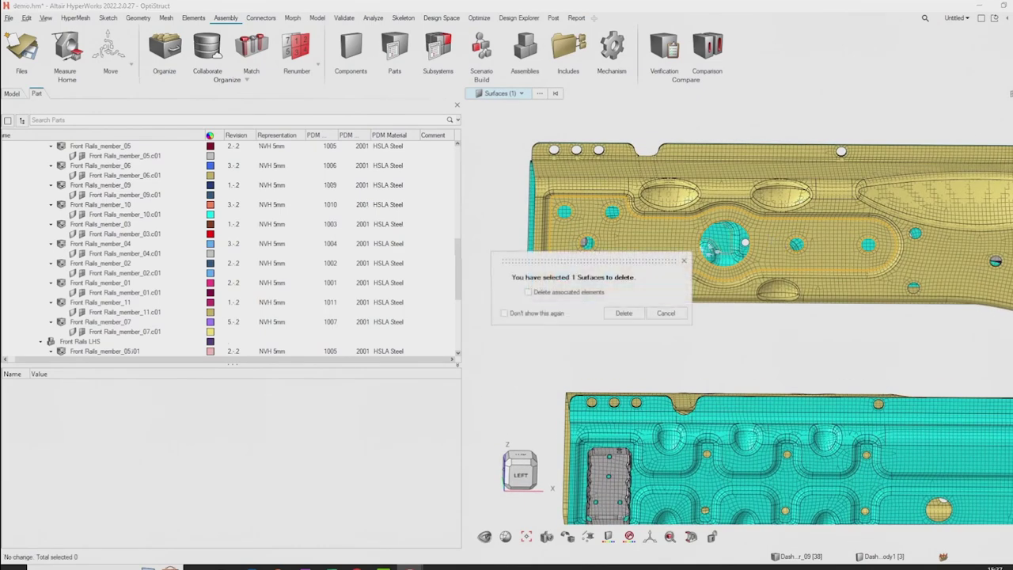
click(625, 314)
Select Front Rails_member_07 and review its actions and data: NVH 5mm, revision 5-2, PID 1007.
middle_drag(704, 346, 746, 348)
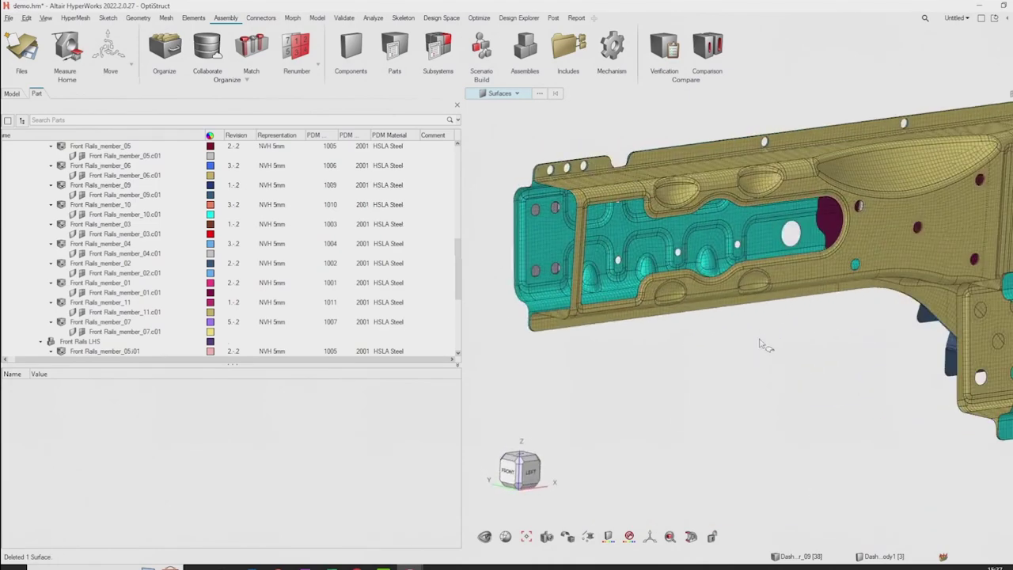
click(877, 226)
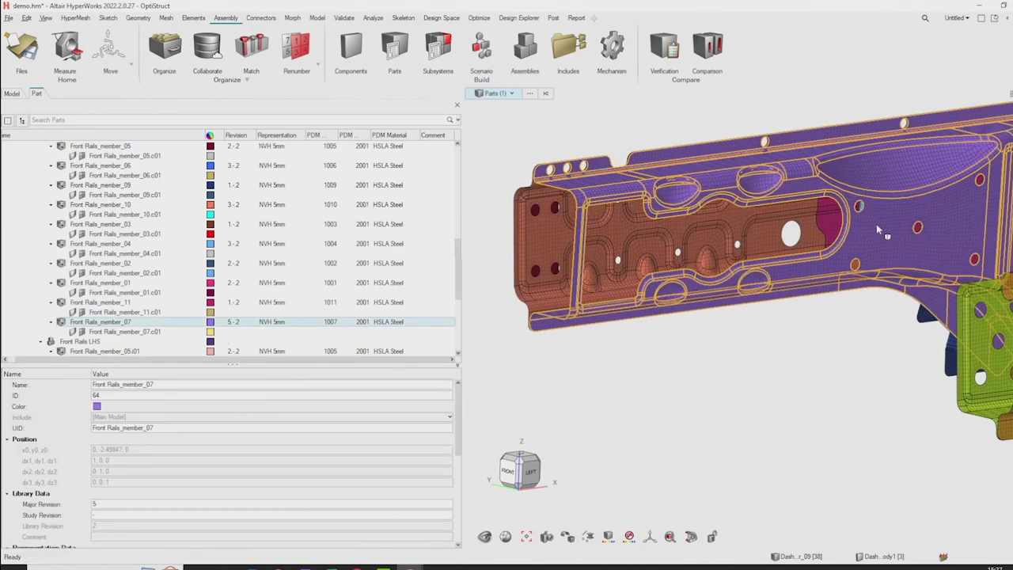
right_click(877, 224)
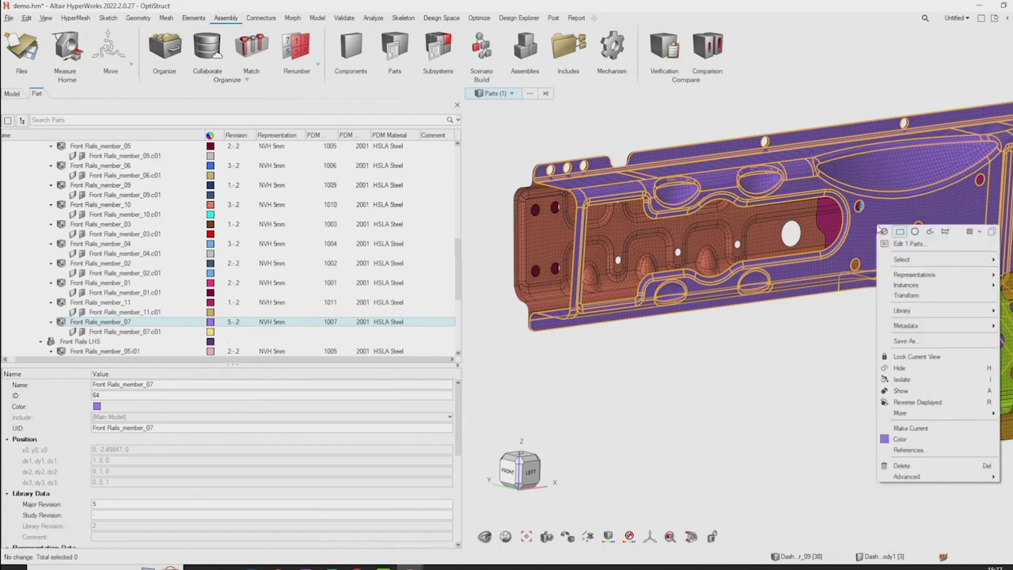
mouse_move(905, 274)
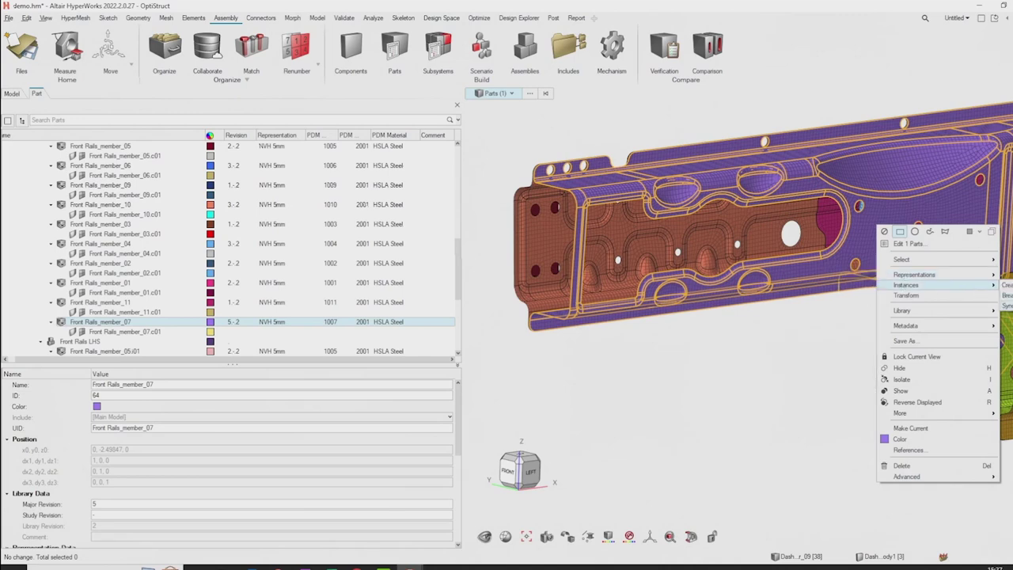
key(Escape)
middle_drag(787, 349, 728, 333)
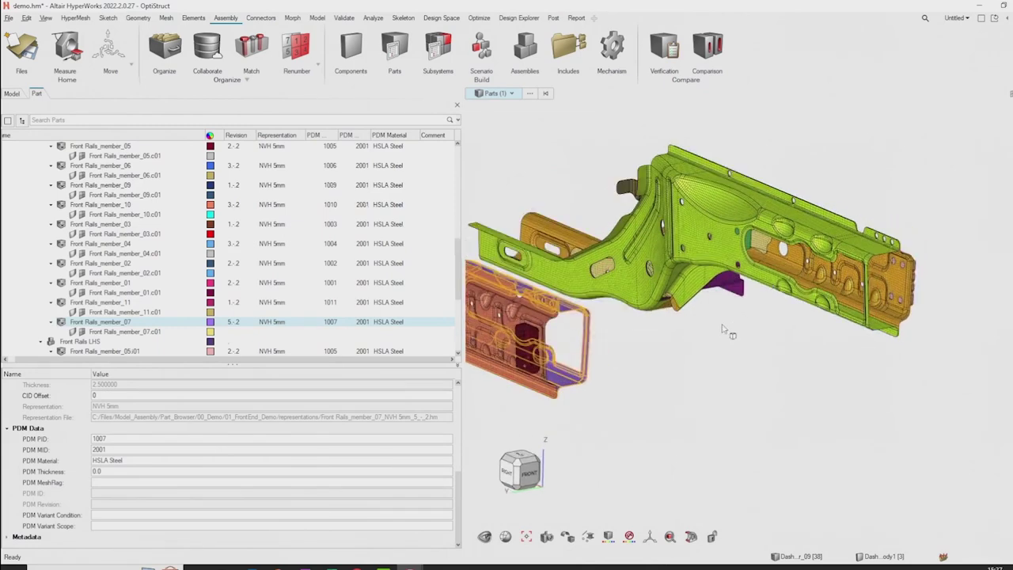
Inspect the left-hand Front Rails_member_07.i01 part and reorient the rail assembly.
click(765, 390)
middle_drag(764, 390, 810, 369)
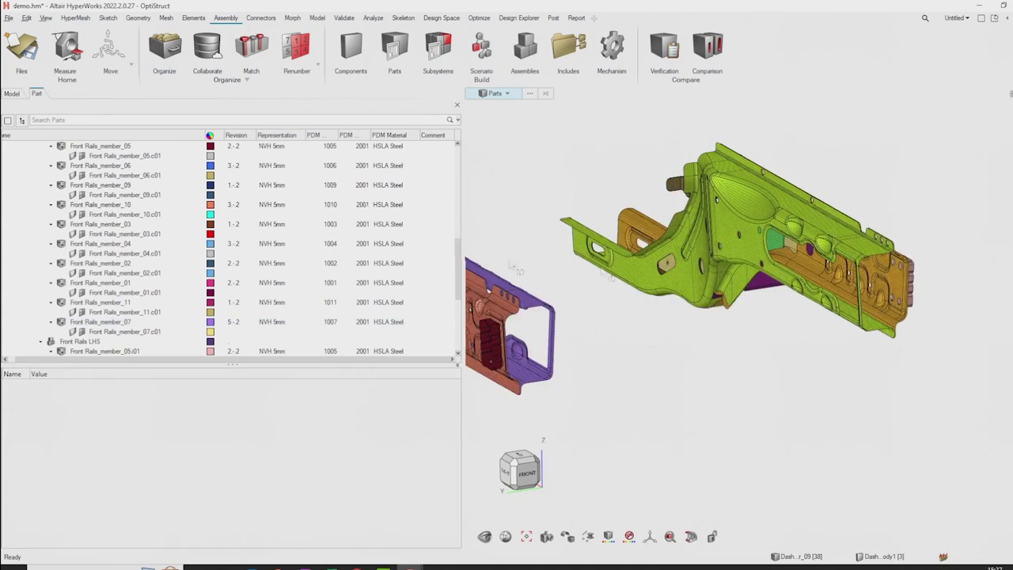
click(123, 186)
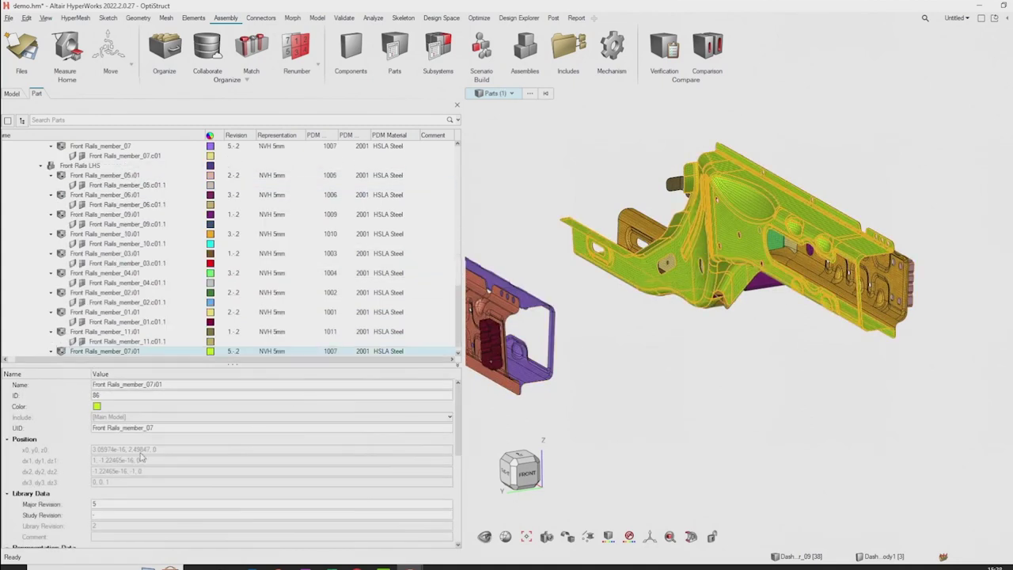
click(716, 392)
right_drag(629, 364, 667, 360)
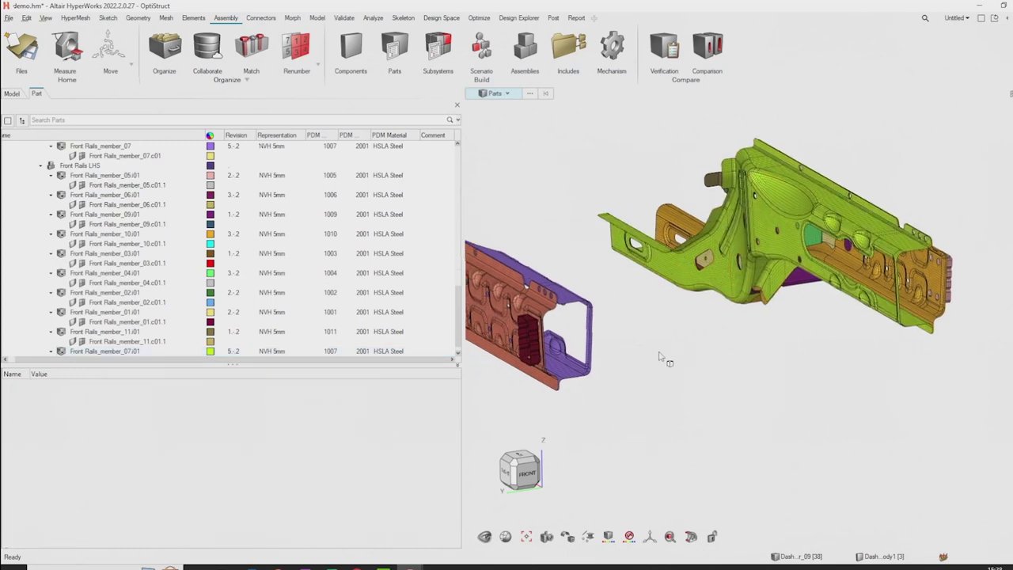
middle_drag(702, 391, 696, 386)
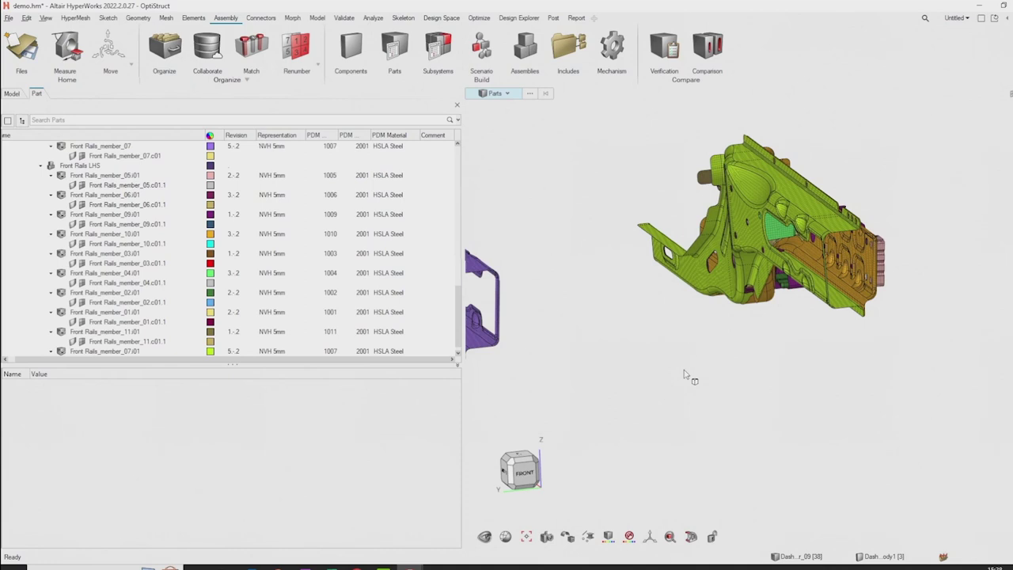
middle_drag(686, 372, 684, 339)
Show all front-end parts and orbit to review the whole assembly.
key(a)
middle_drag(615, 231, 602, 317)
scroll(590, 312, up, 3)
drag(599, 323, 599, 321)
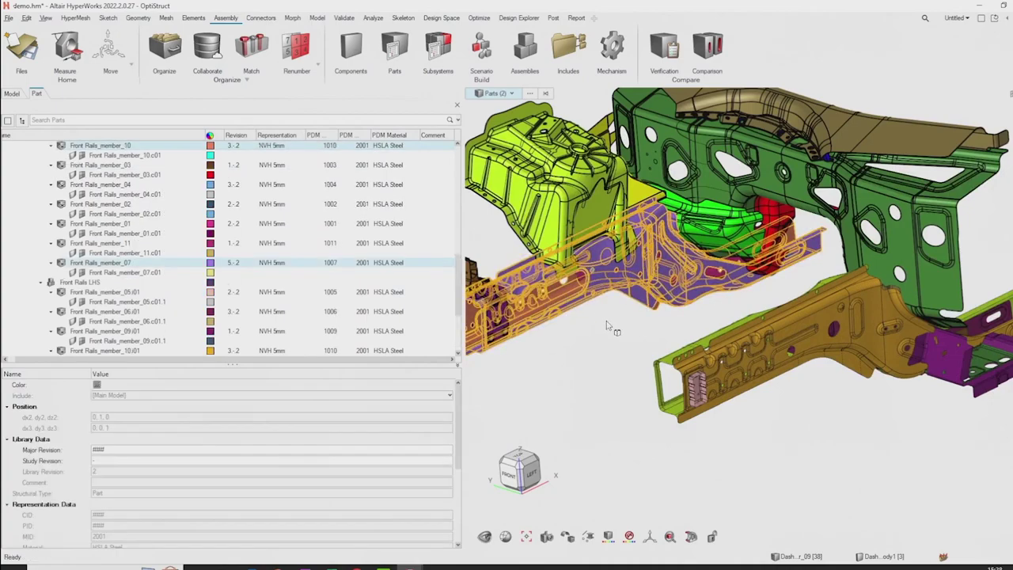
click(607, 325)
scroll(606, 329, down, 5)
middle_drag(605, 329, 602, 335)
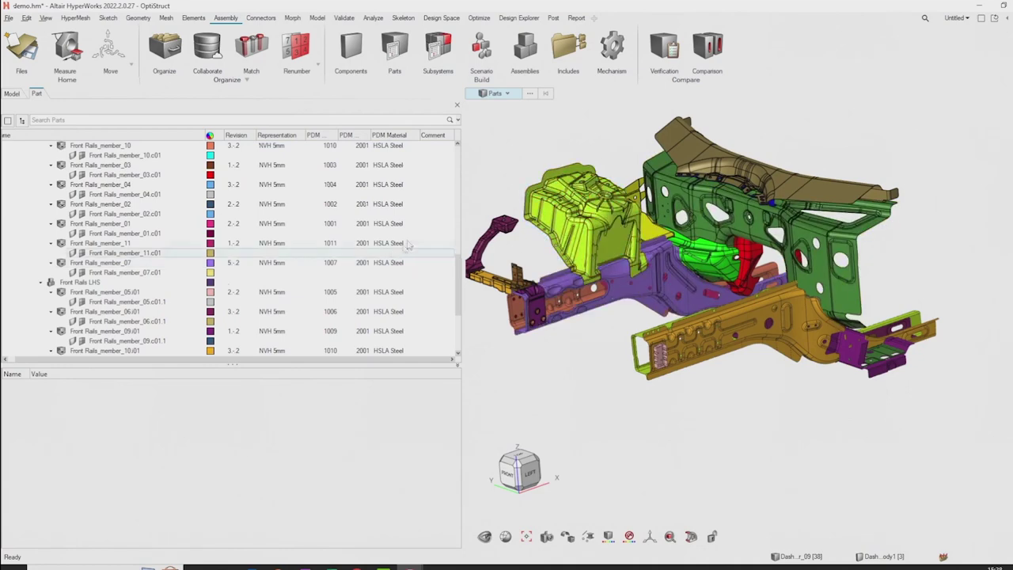
scroll(356, 222, up, 10)
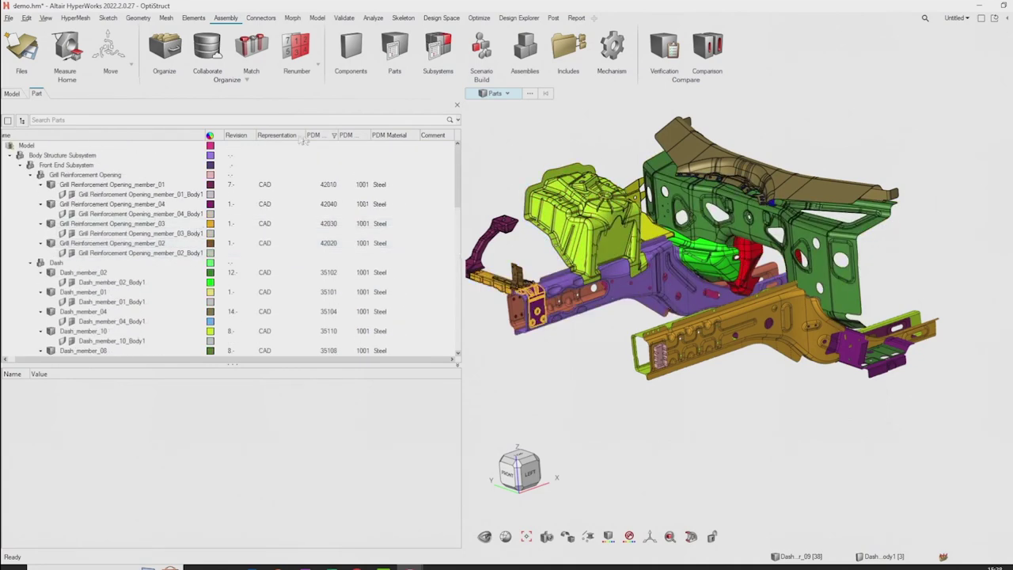
Filter the flat part list to show only parts in the CAD representation.
click(22, 120)
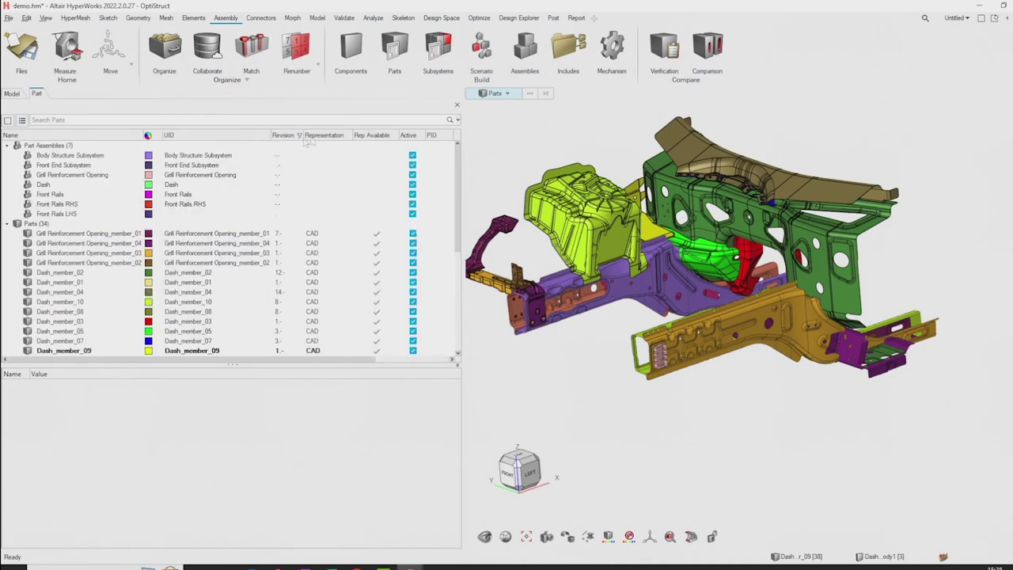
click(348, 136)
click(360, 169)
Load the NVH 5mm representation onto all 14 CAD parts.
drag(122, 311, 93, 157)
right_click(94, 158)
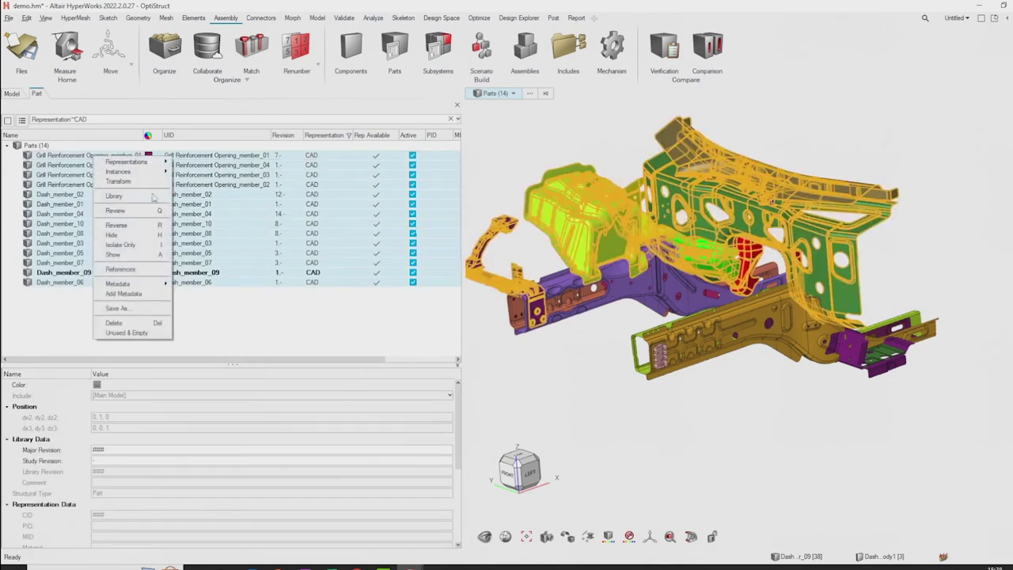
mouse_move(158, 163)
mouse_move(196, 187)
click(241, 195)
click(503, 151)
click(663, 227)
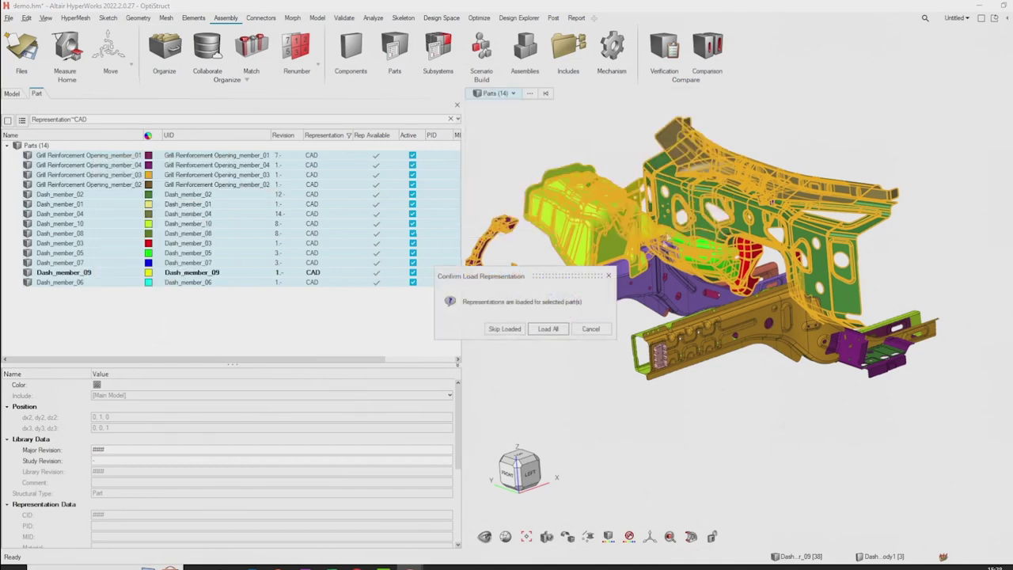
click(547, 328)
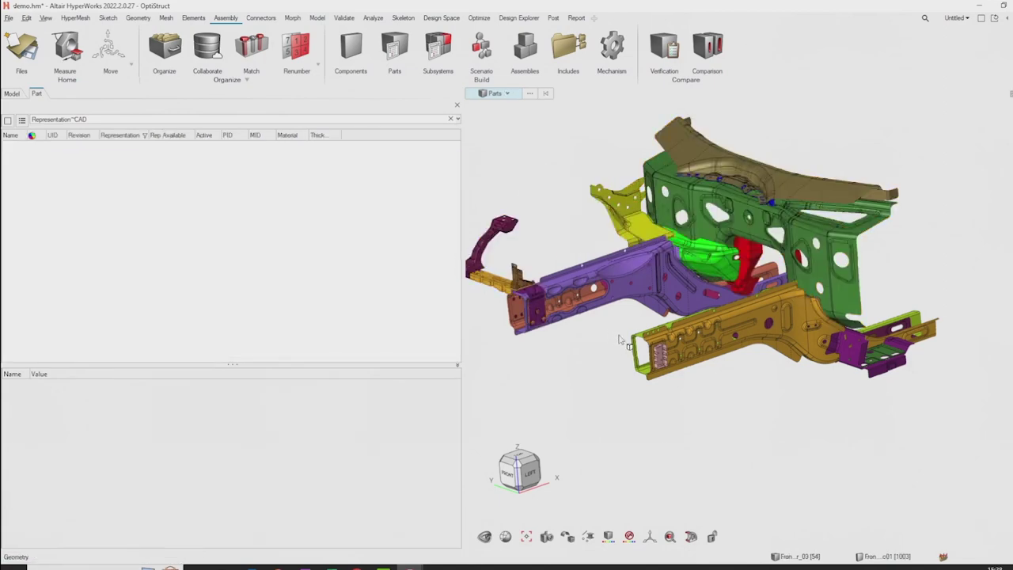
Inspect the meshed model, then clear the Representation~CAD filter so all 34 parts list.
middle_drag(609, 326, 649, 335)
scroll(726, 333, up, 5)
scroll(719, 346, up, 4)
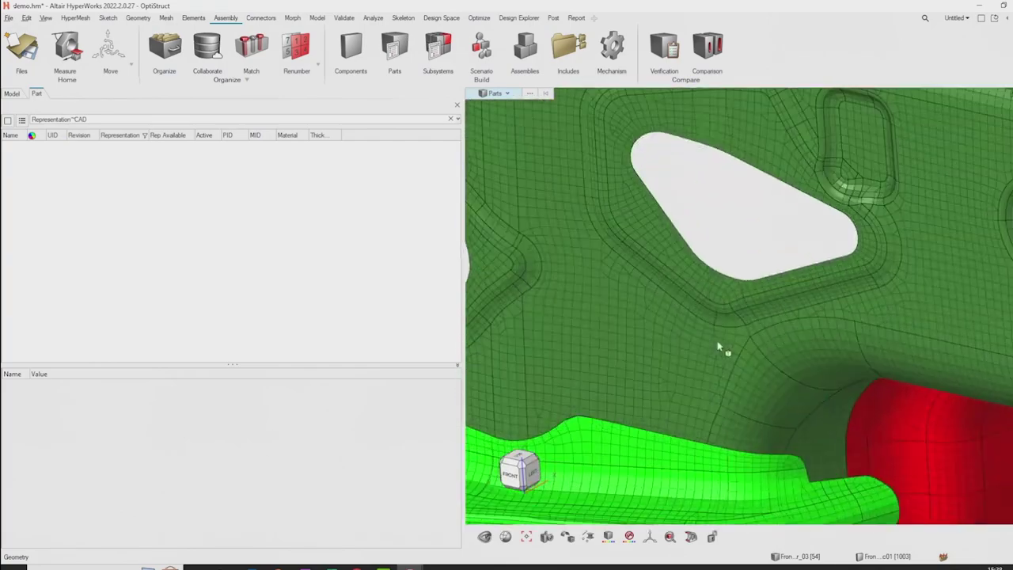
scroll(714, 366, down, 3)
scroll(707, 369, down, 3)
scroll(653, 331, up, 4)
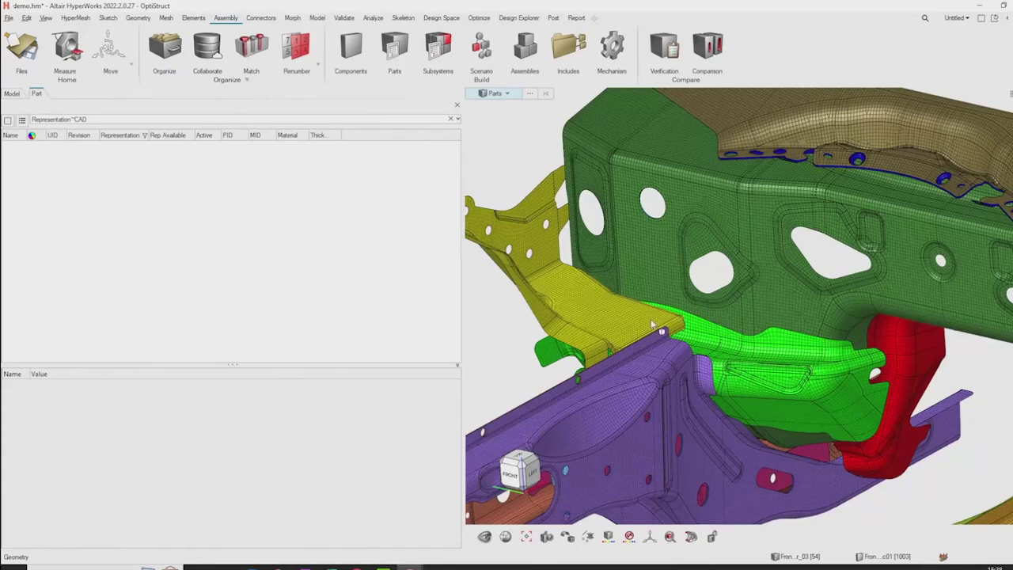
scroll(653, 328, down, 3)
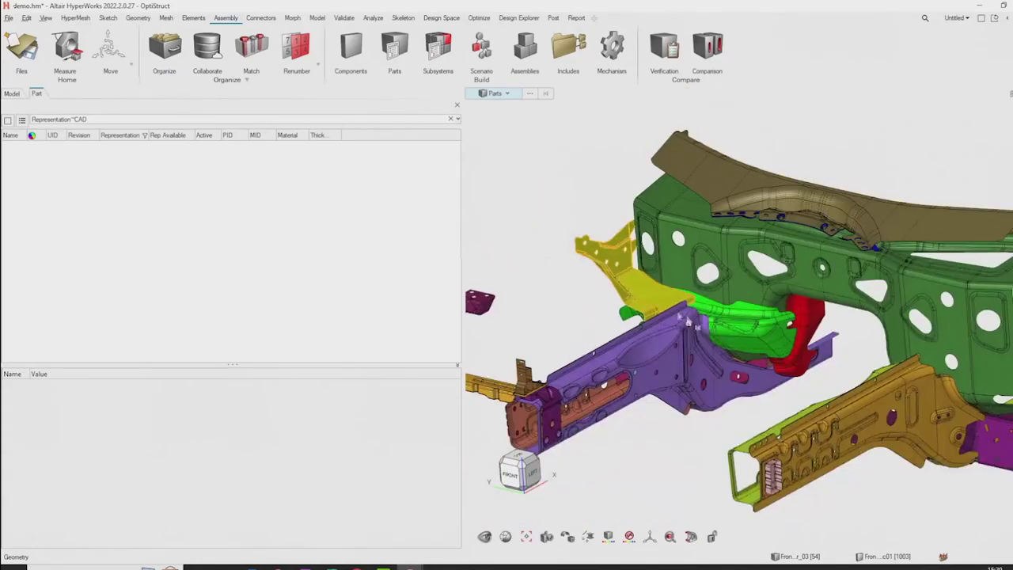
scroll(711, 360, up, 4)
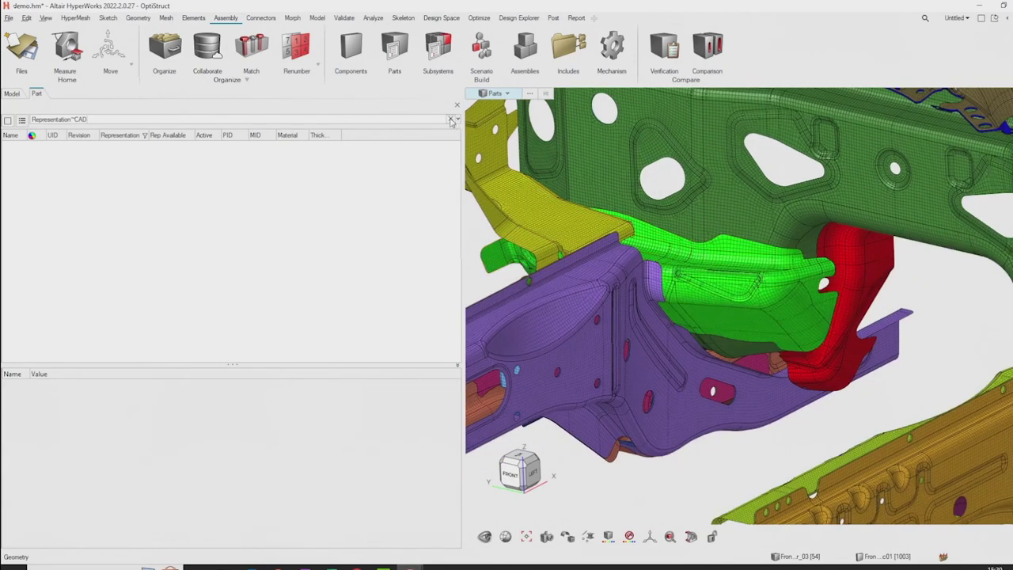
click(450, 119)
mouse_move(663, 324)
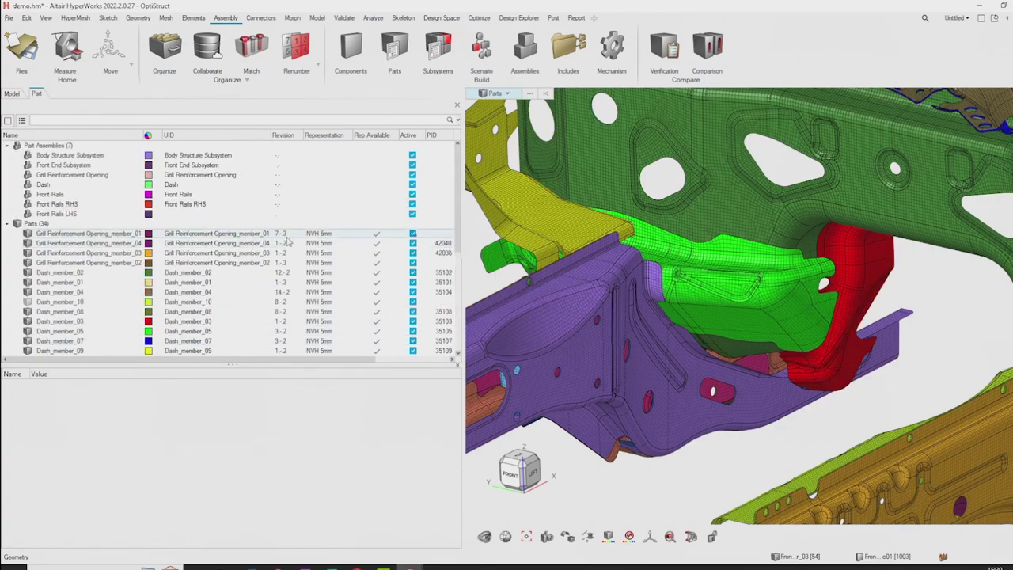
Select the purple Front Rails_member_07 rail and isolate it as the only displayed part.
click(280, 238)
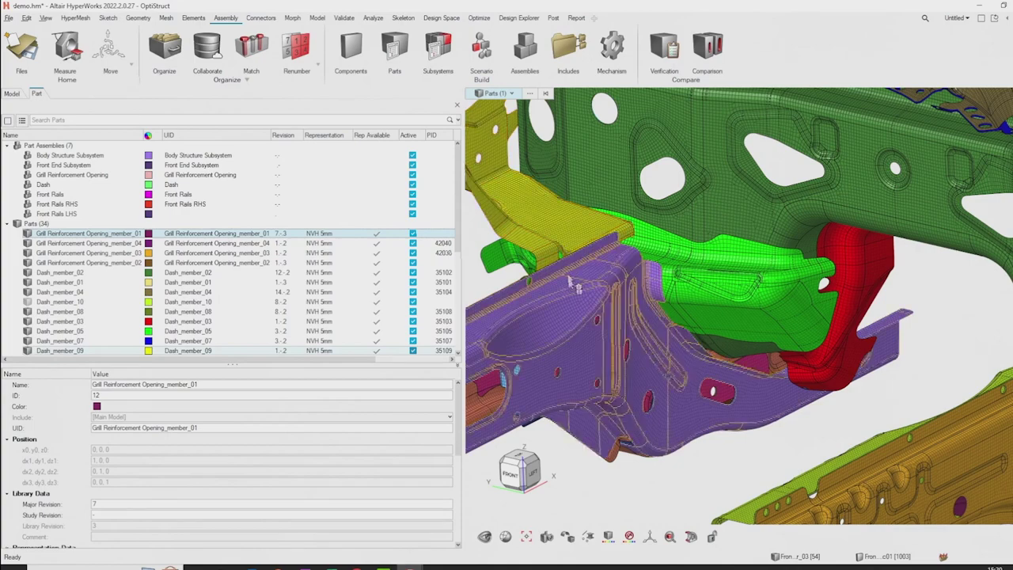
scroll(566, 252, up, 2)
scroll(618, 297, down, 3)
click(665, 314)
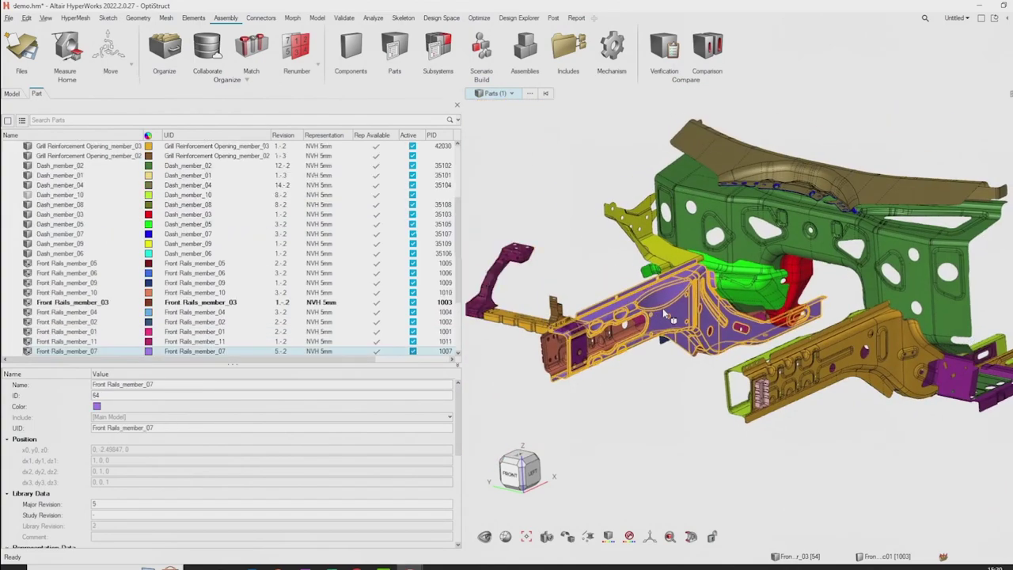
key(i)
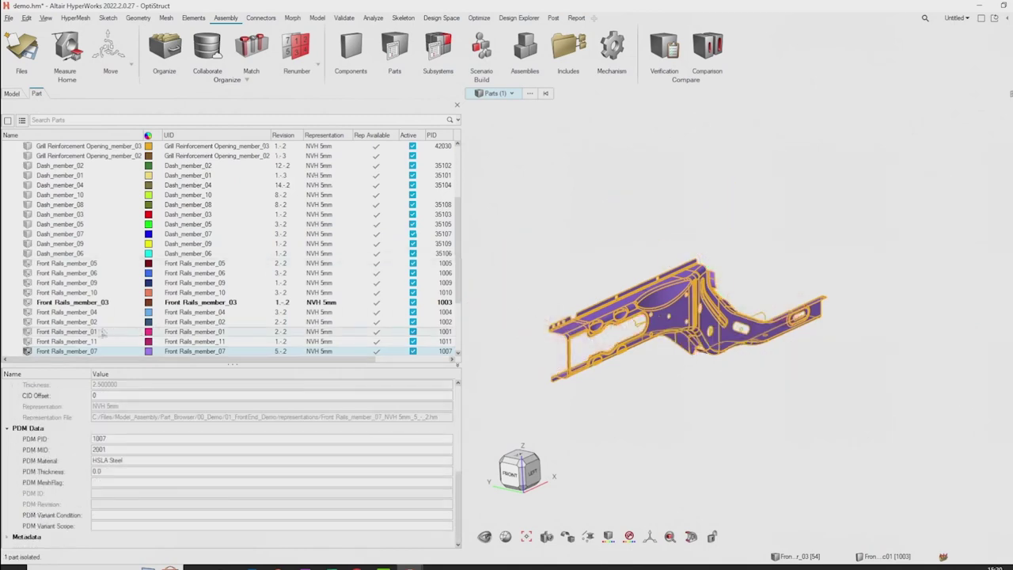
Save Front Rails_member_07's NVH 5mm representation to the library with a revision comment, making it 5-3.
right_click(79, 351)
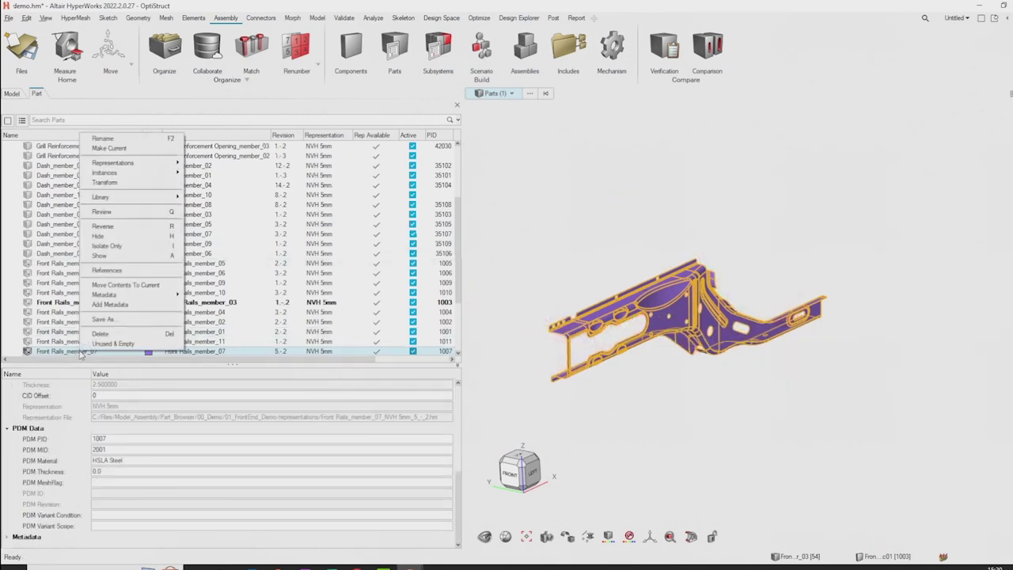
mouse_move(168, 166)
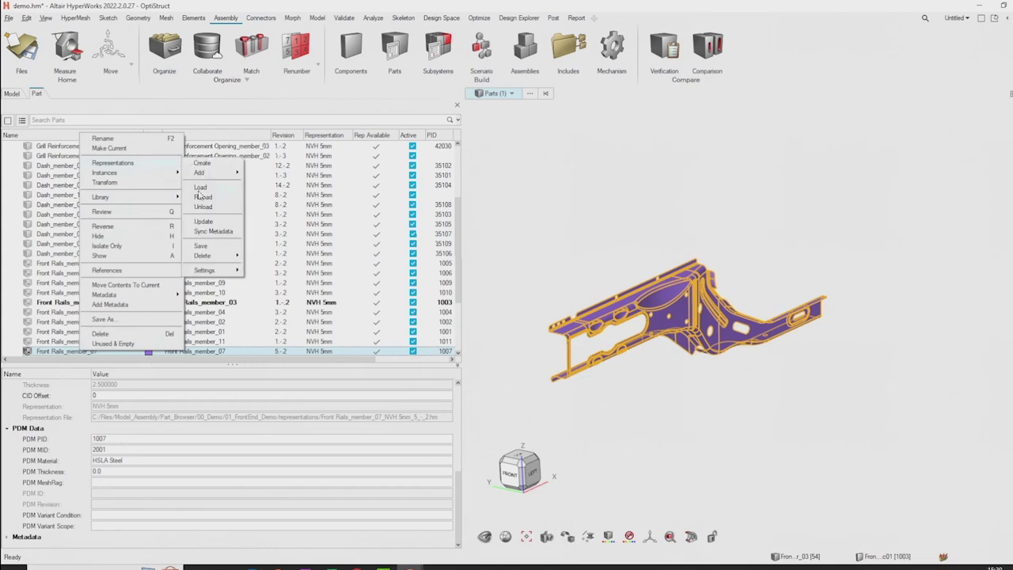
click(200, 246)
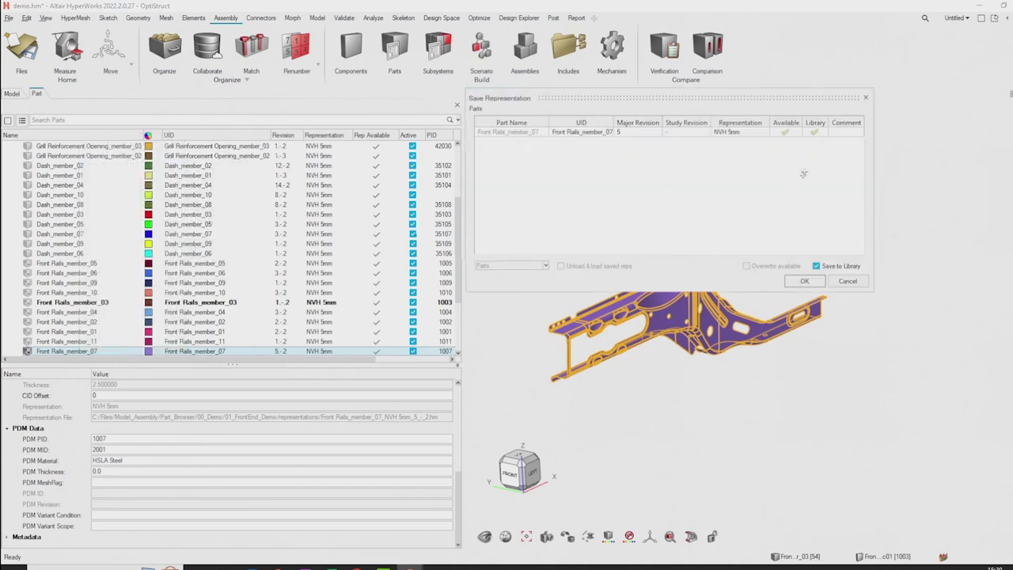
double_click(843, 133)
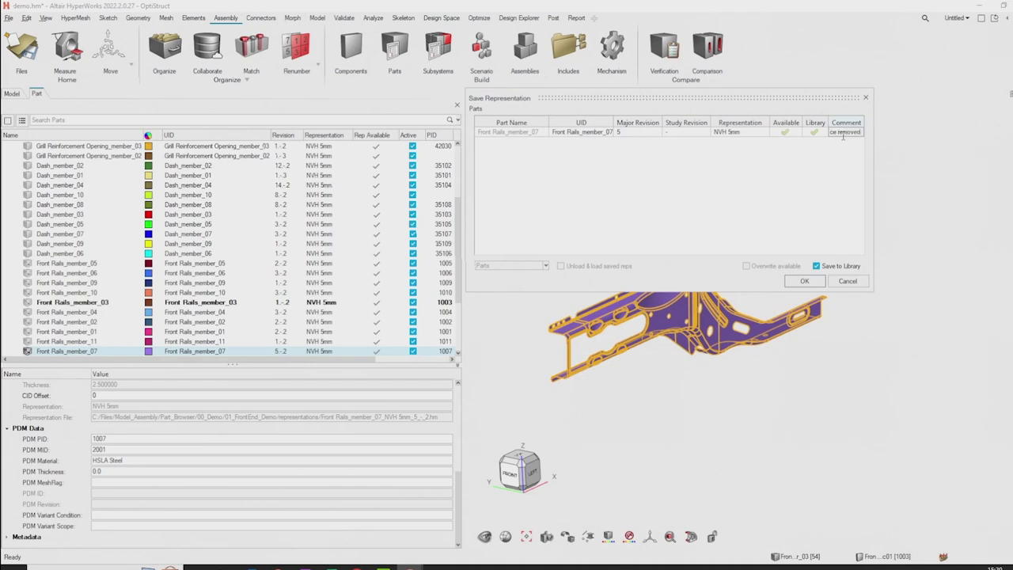
click(806, 281)
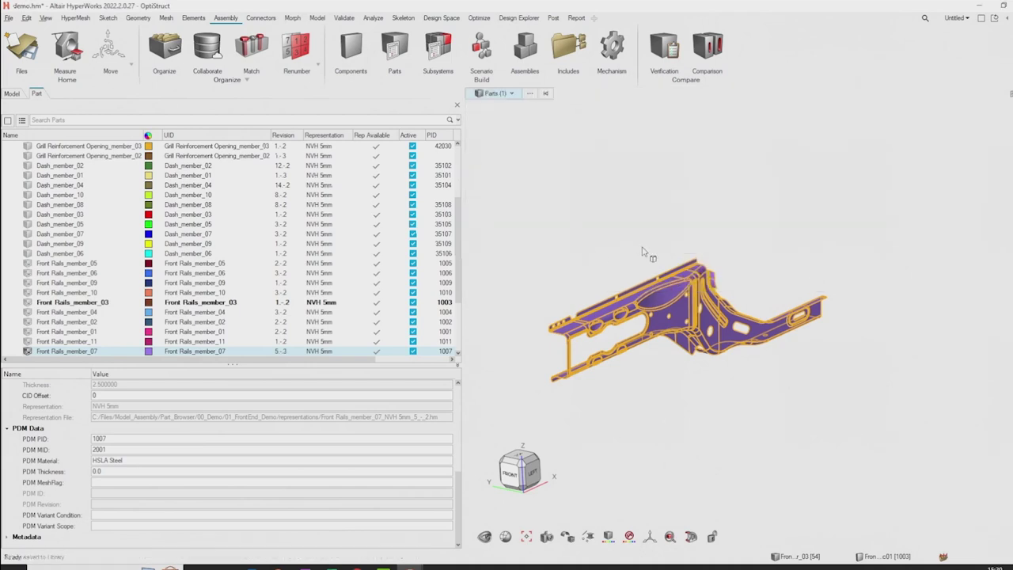
Use the Library submenu on Front Rails_member_07 to view its revision 5-3 library entries.
right_click(82, 353)
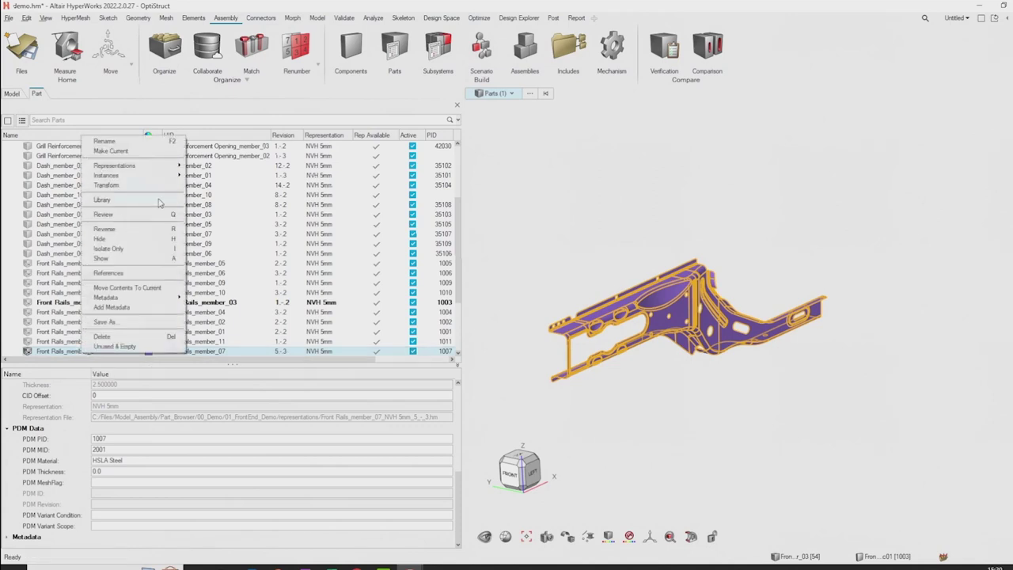
mouse_move(158, 204)
click(212, 223)
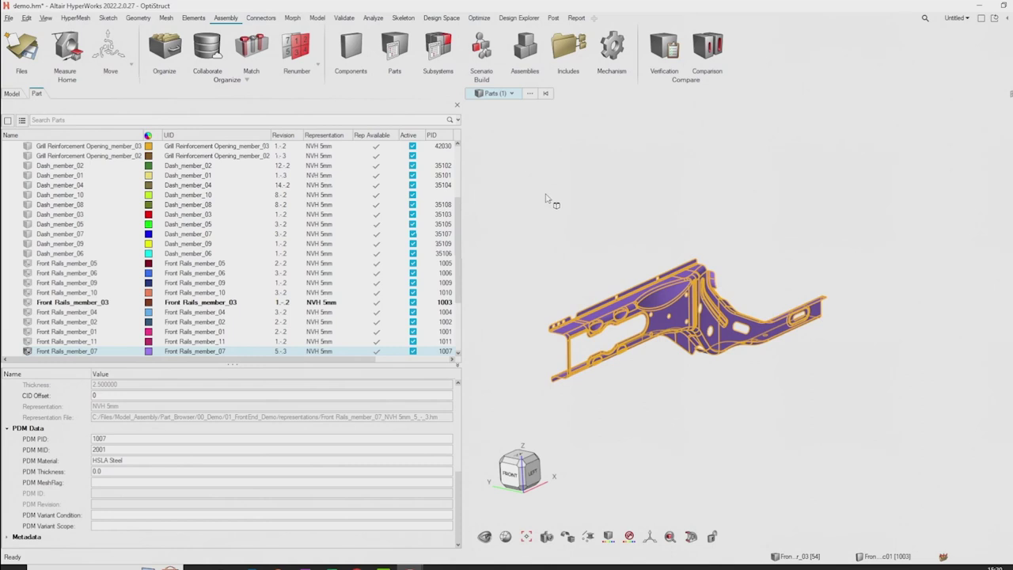
right_click(83, 352)
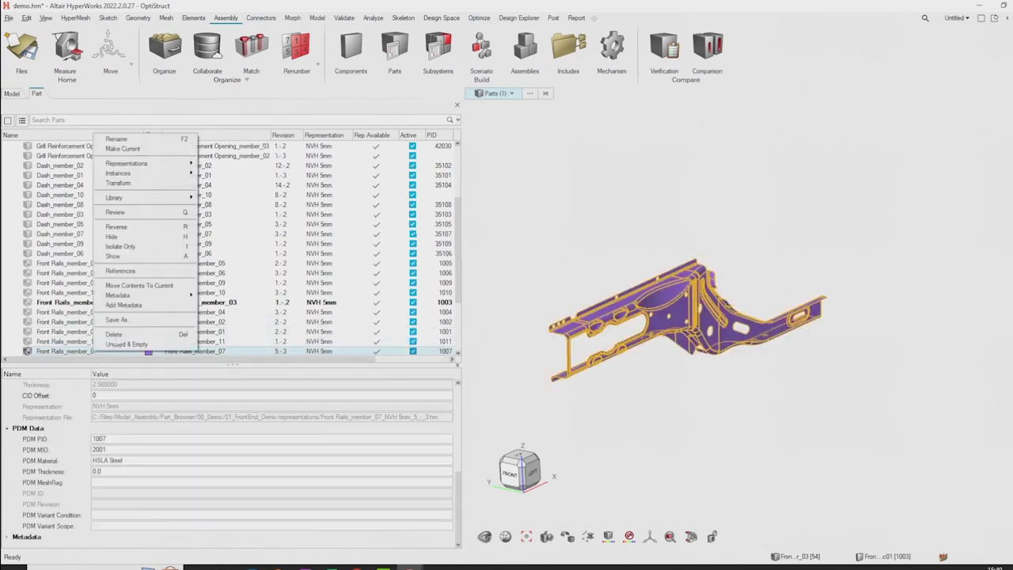
mouse_move(181, 199)
click(214, 222)
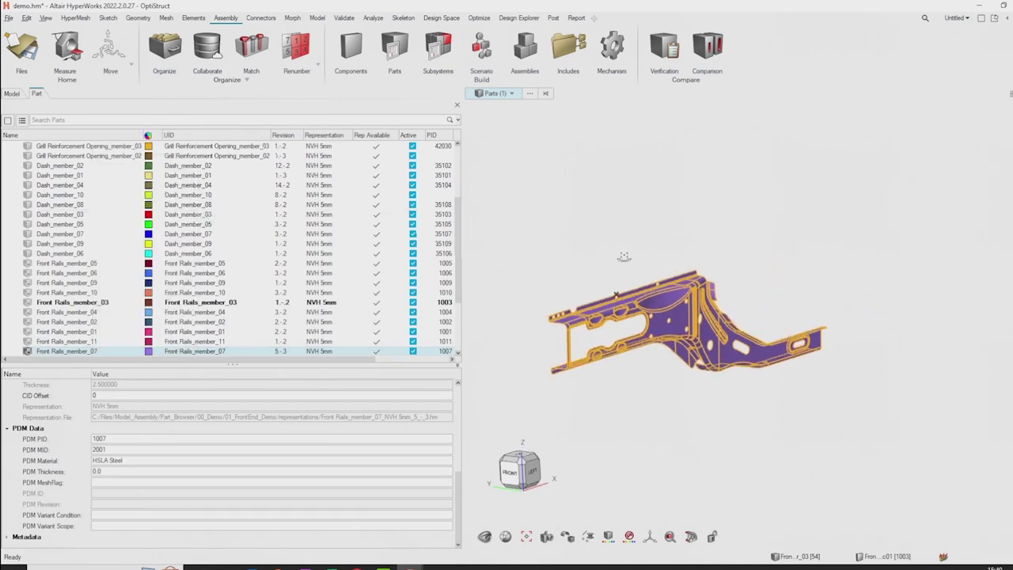
click(571, 236)
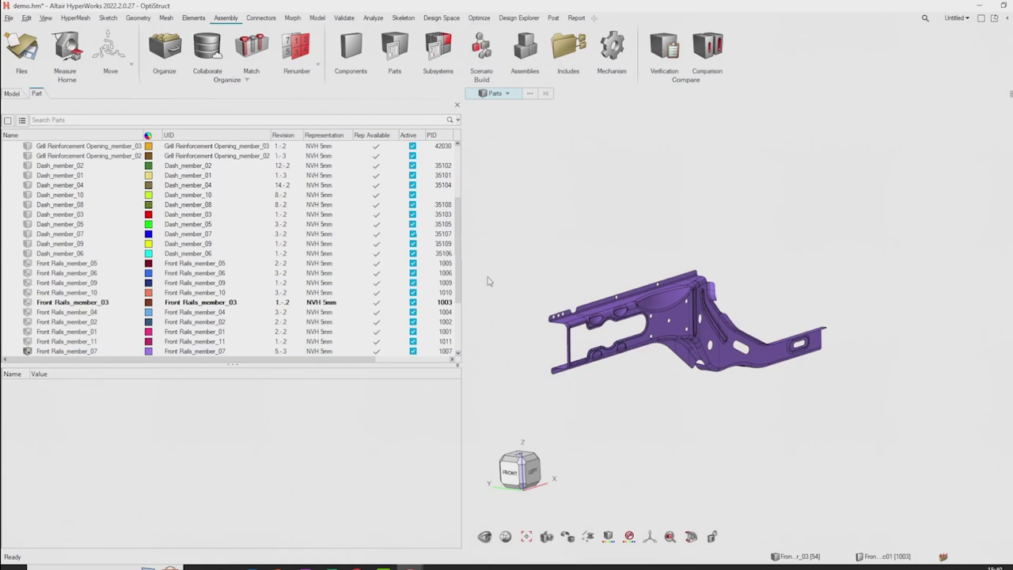
click(85, 351)
right_click(88, 350)
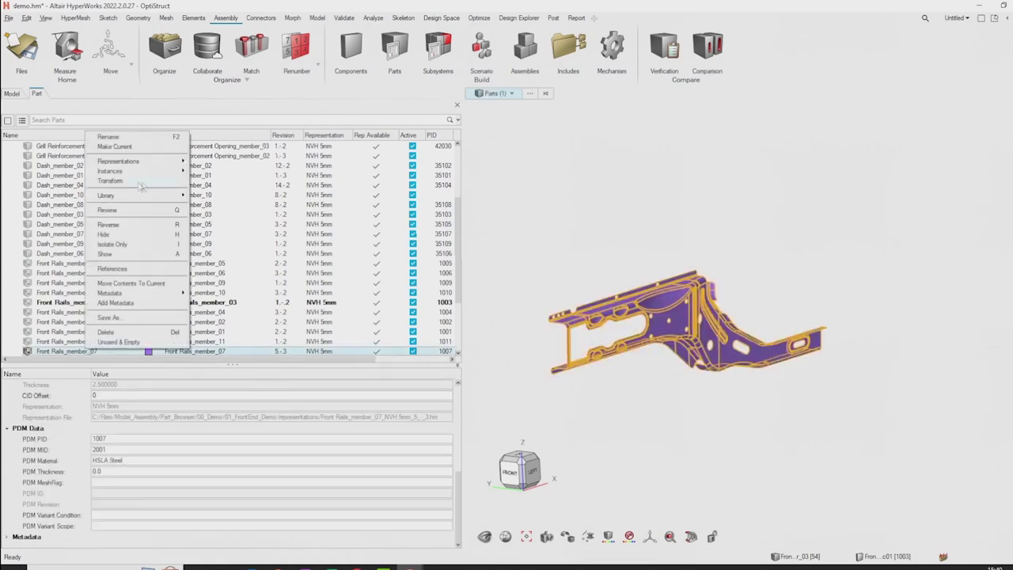
mouse_move(180, 199)
click(209, 222)
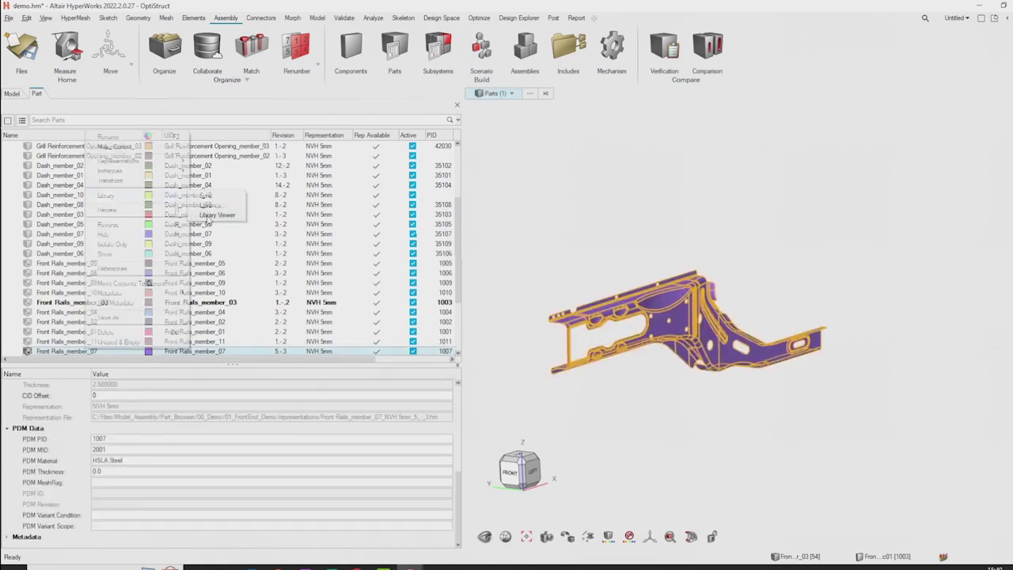
Restore the full front-end assembly in the tree and open the library viewer for Front Rails_member_07.
click(22, 121)
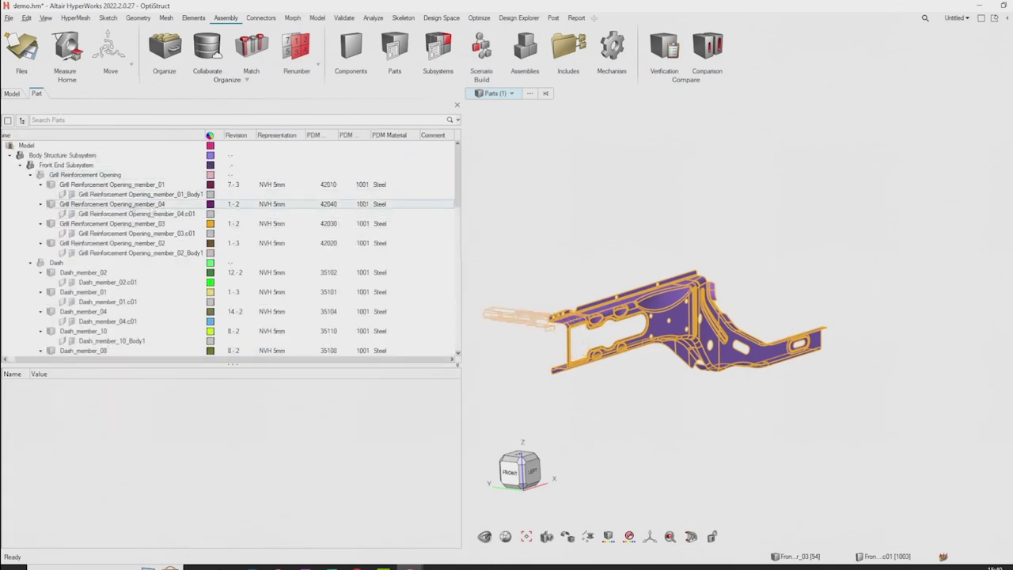
click(48, 166)
click(30, 165)
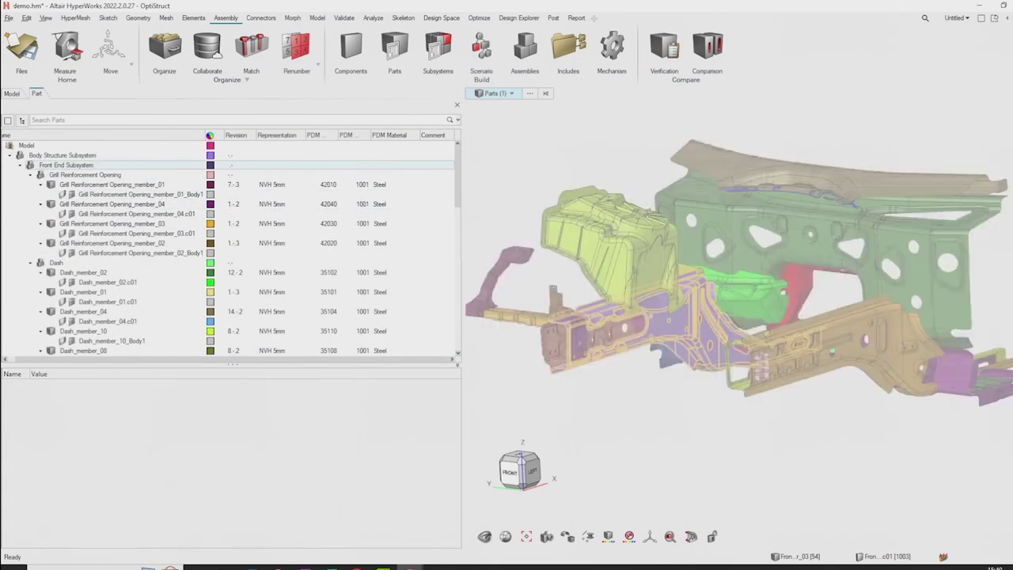
click(657, 325)
right_click(659, 324)
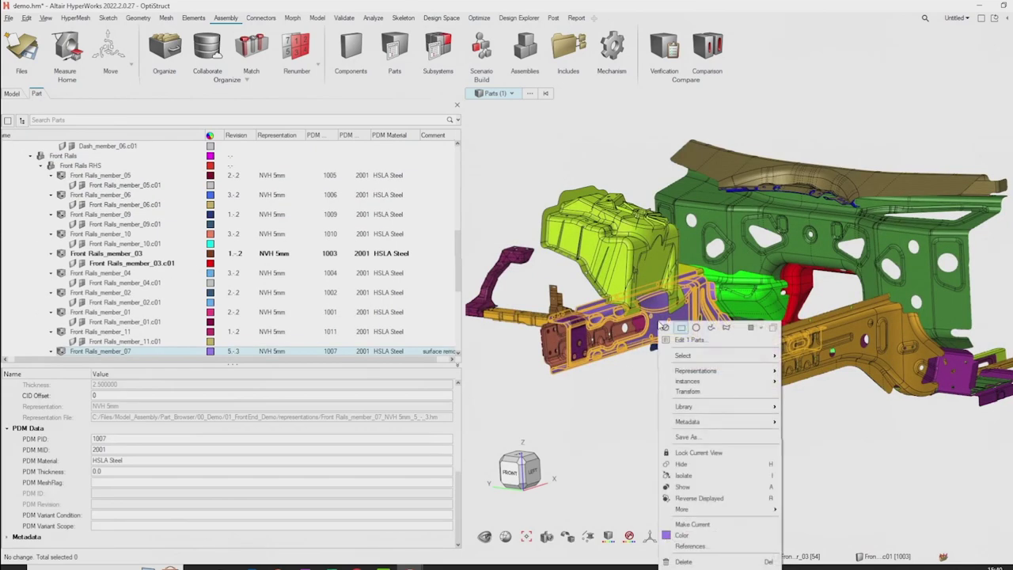
mouse_move(756, 411)
click(801, 427)
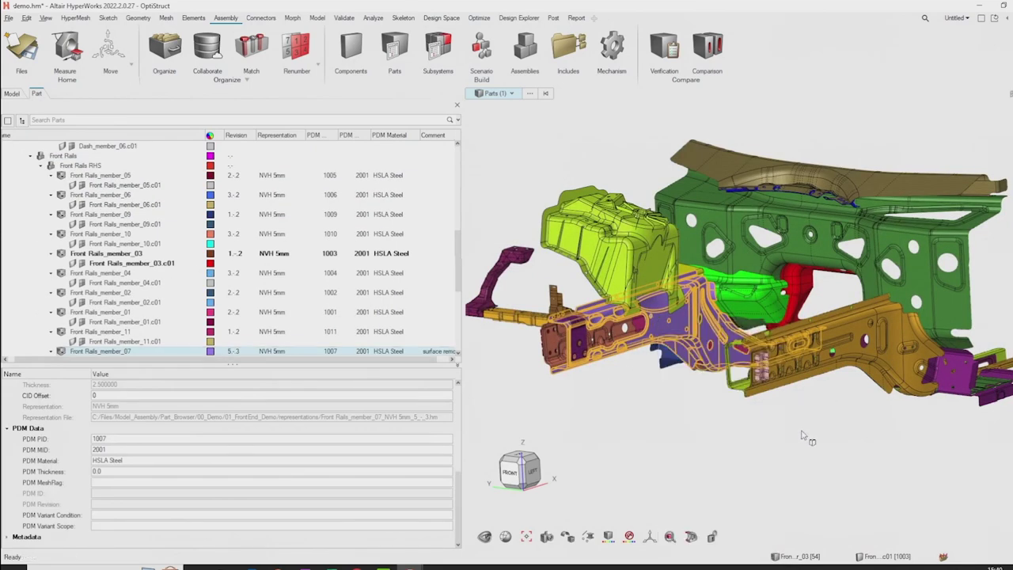
Load Front Rails_member_10's library version into the model.
middle_drag(631, 402, 657, 400)
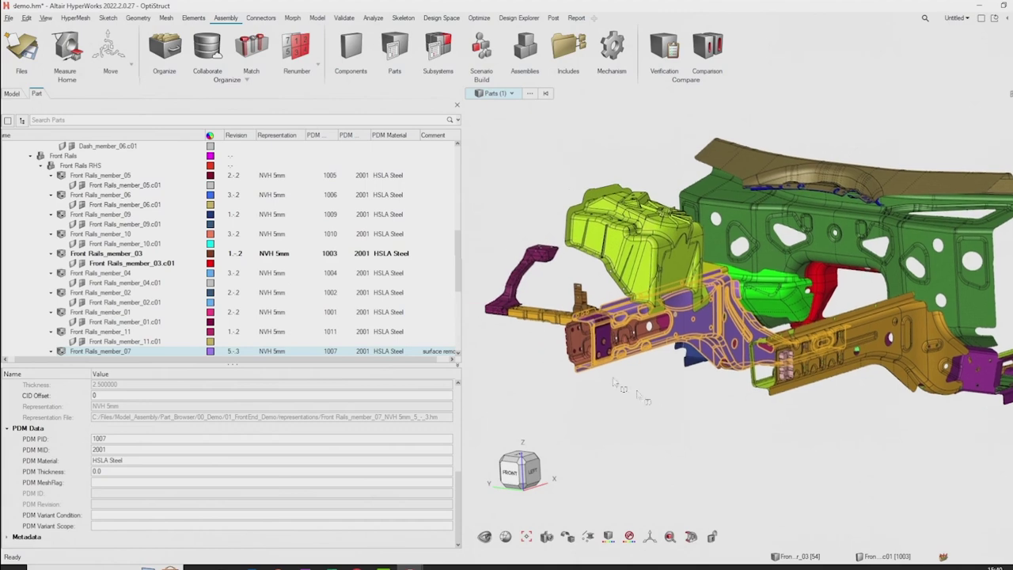
click(576, 339)
right_click(575, 339)
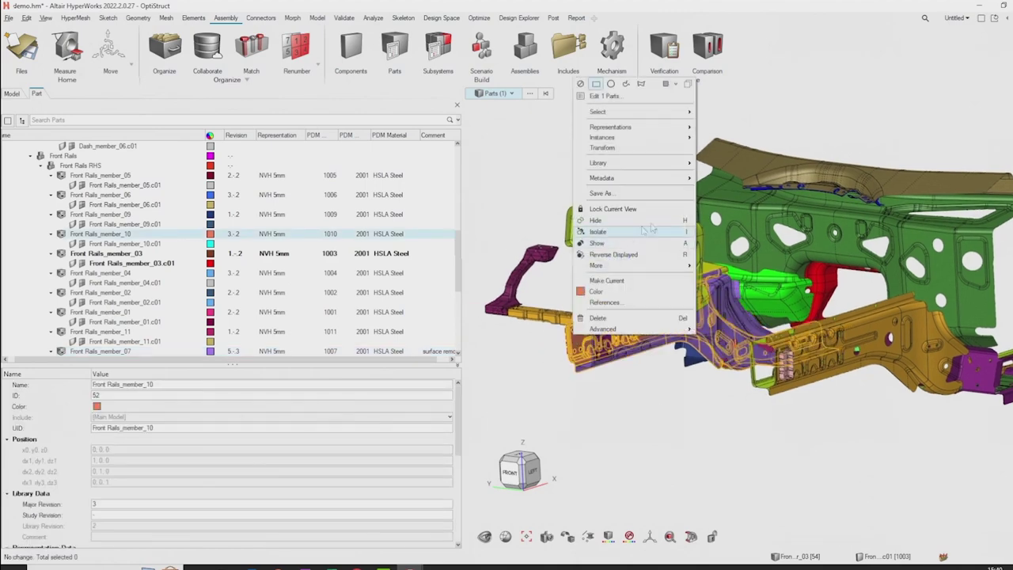
mouse_move(686, 163)
click(716, 183)
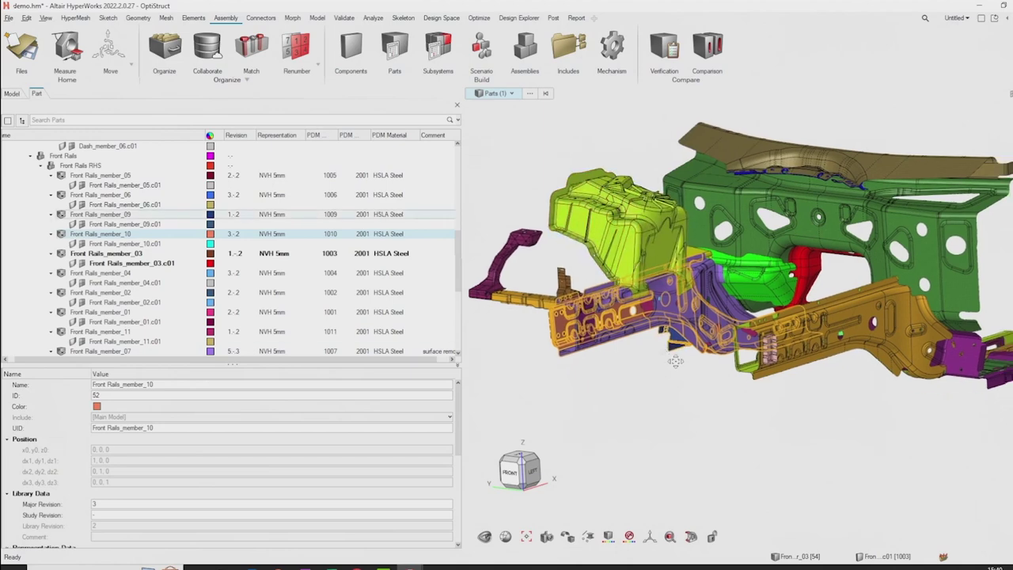
Reselect Front Rails_member_07, now at revision 6-3, in whole-part picking mode.
click(647, 380)
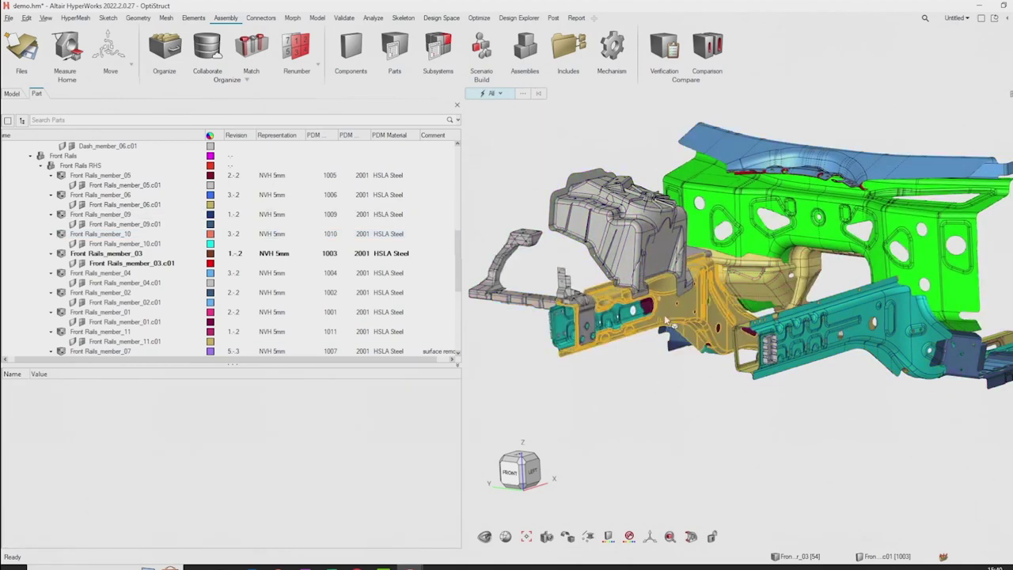
click(80, 245)
click(80, 252)
click(299, 350)
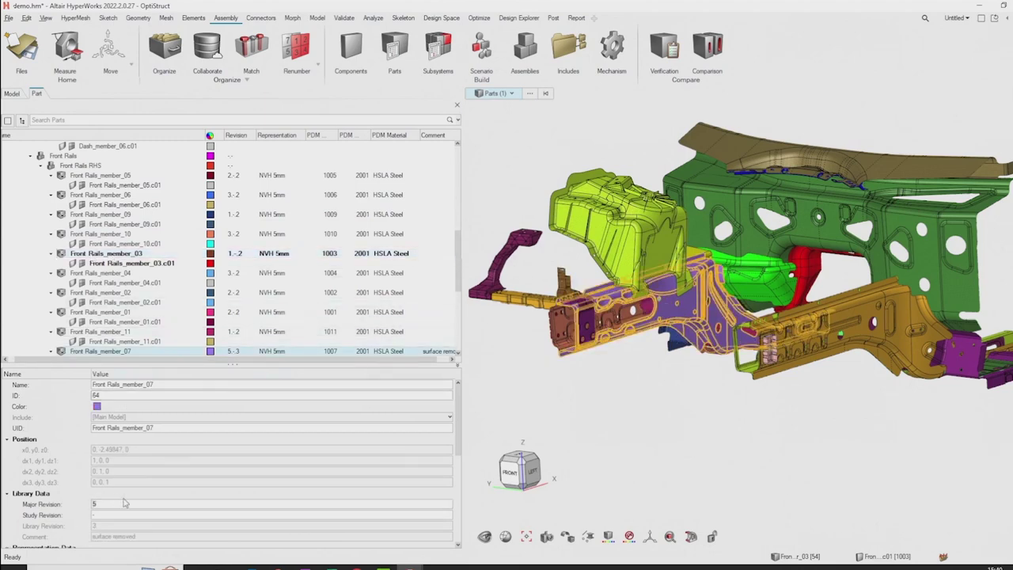
Save Front Rails_member_07's representation to the library as revision 6.
right_click(113, 350)
mouse_move(187, 141)
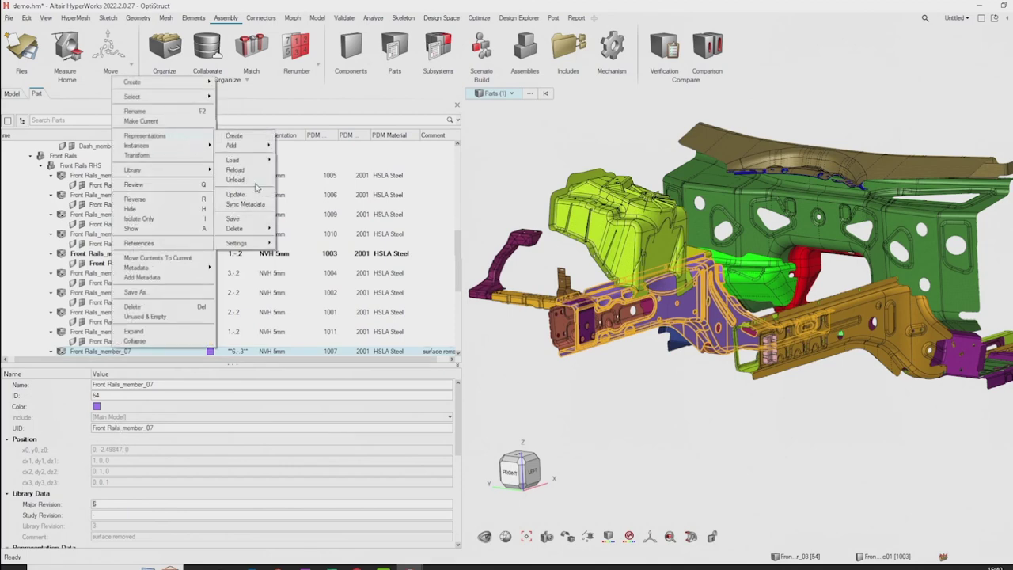
click(238, 218)
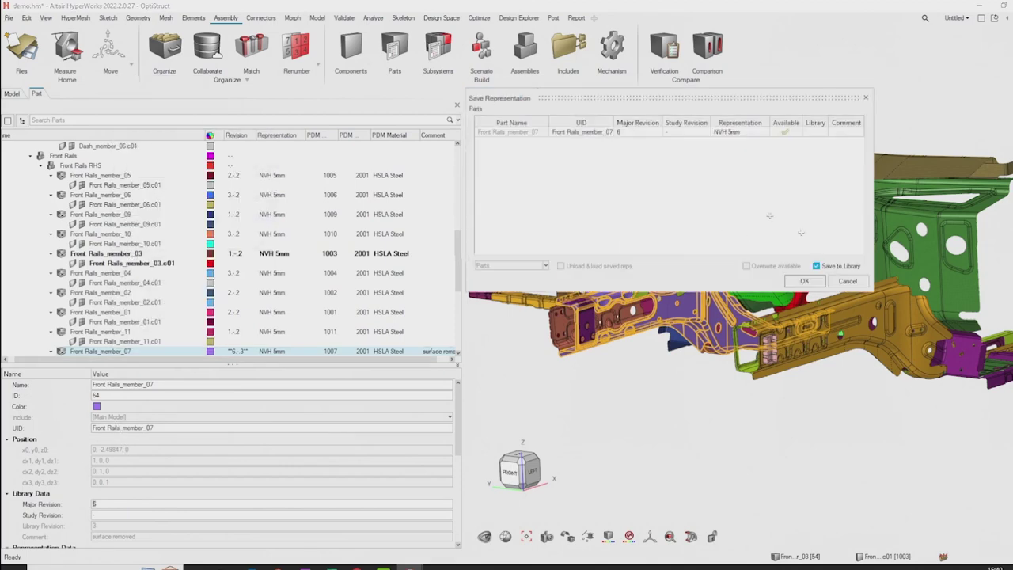
click(805, 282)
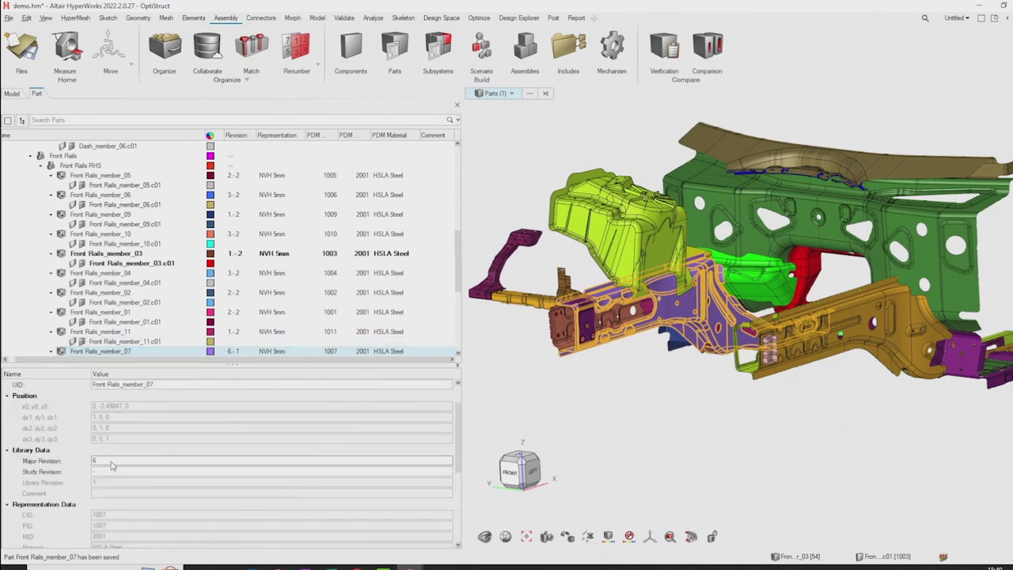
Set Front Rails_member_07's major revision back to 5.
click(112, 460)
text(5)
key(Return)
ctrl+drag(759, 380, 738, 317)
Isolate Dash_member_02 and delete a surface on the panel's left side.
click(738, 316)
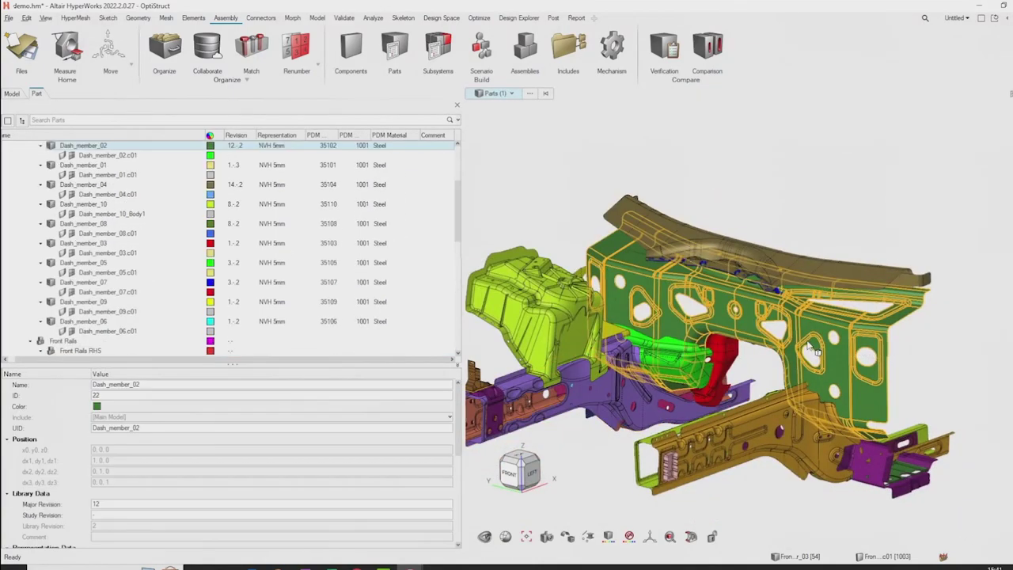
key(i)
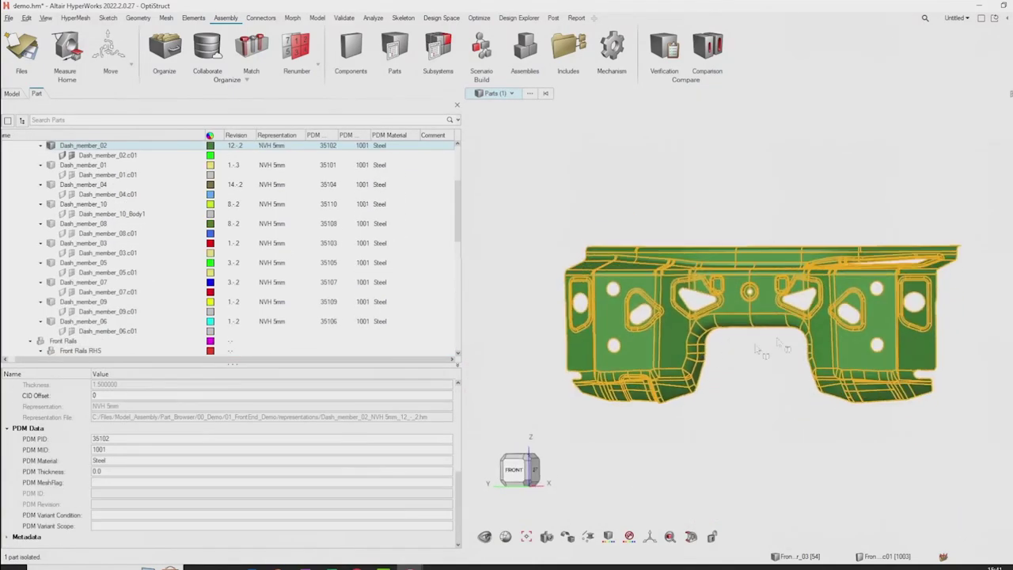
click(763, 389)
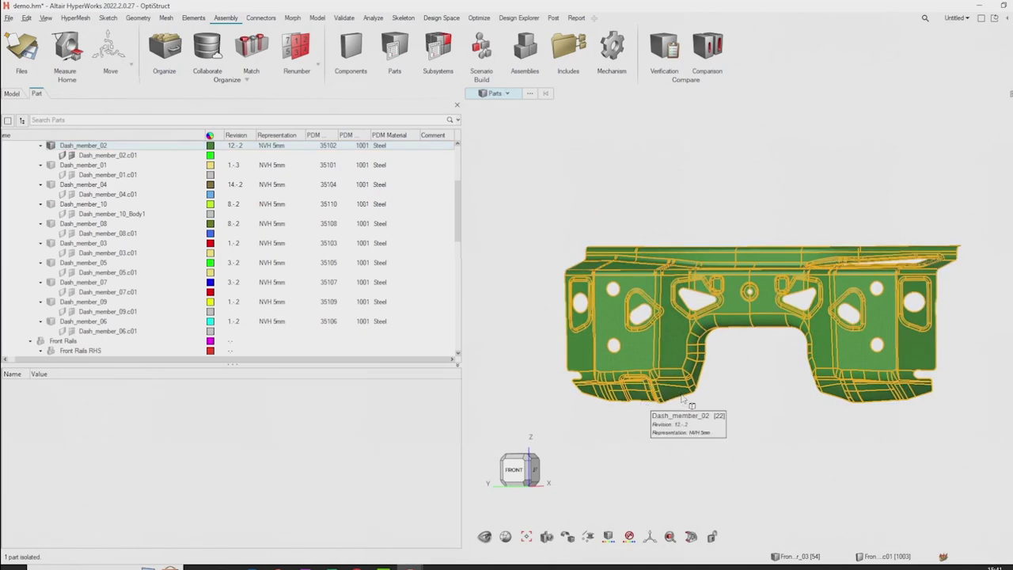
click(625, 346)
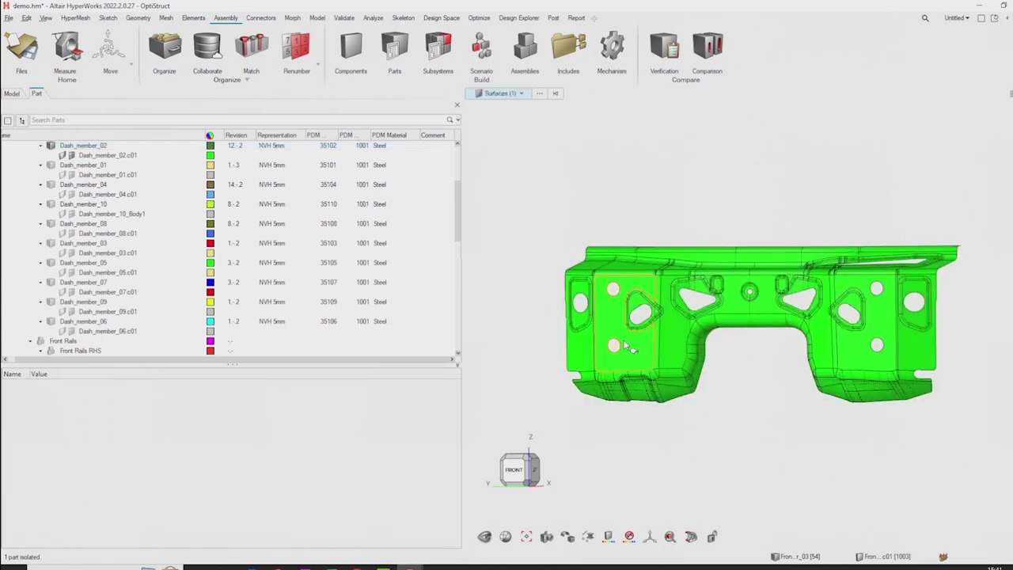
key(Delete)
click(630, 314)
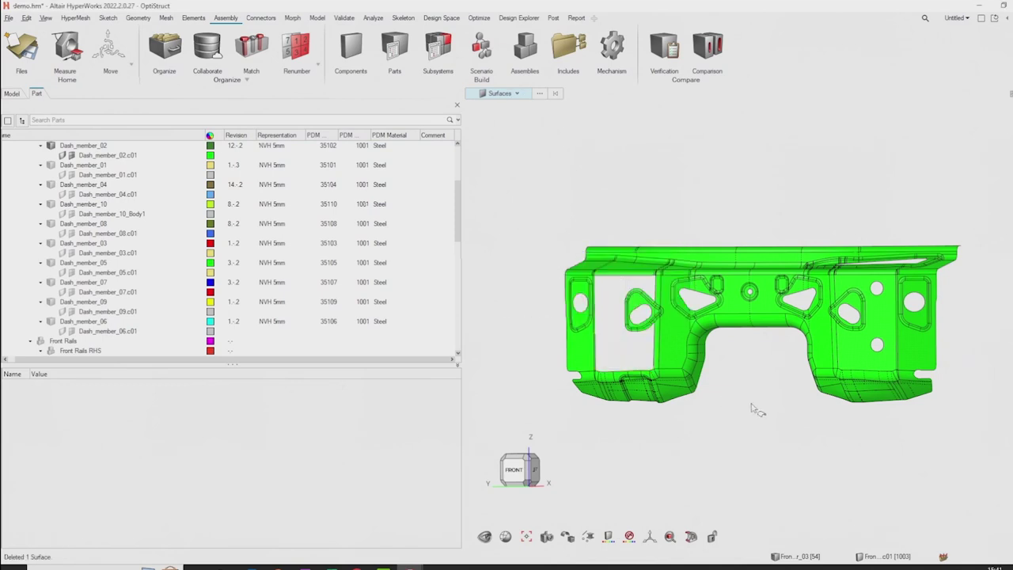
Set Dash_member_02's major revision to 13 and save it to the library.
right_click(103, 150)
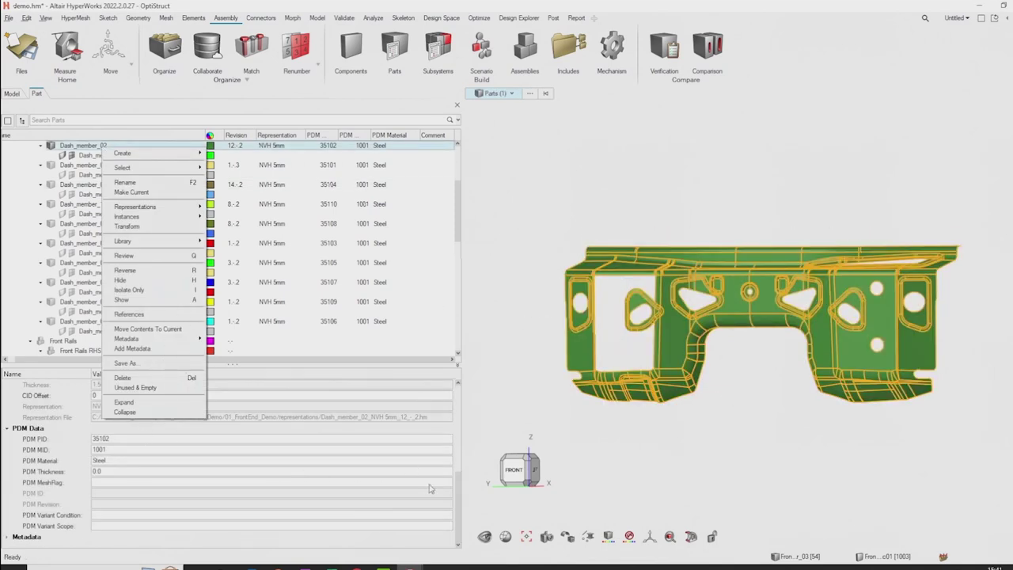
click(464, 488)
scroll(465, 488, up, 3)
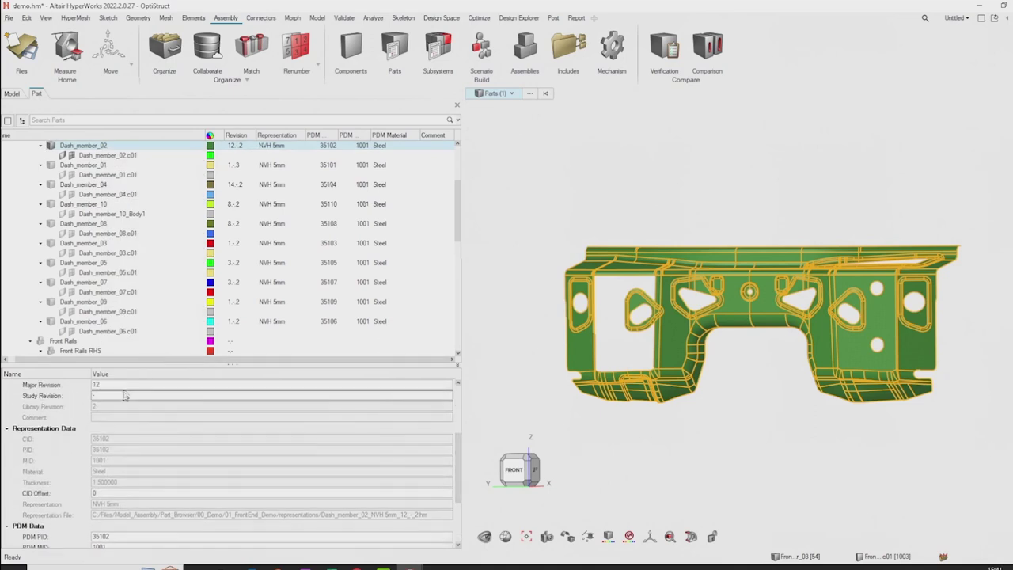
key(Return)
right_click(79, 148)
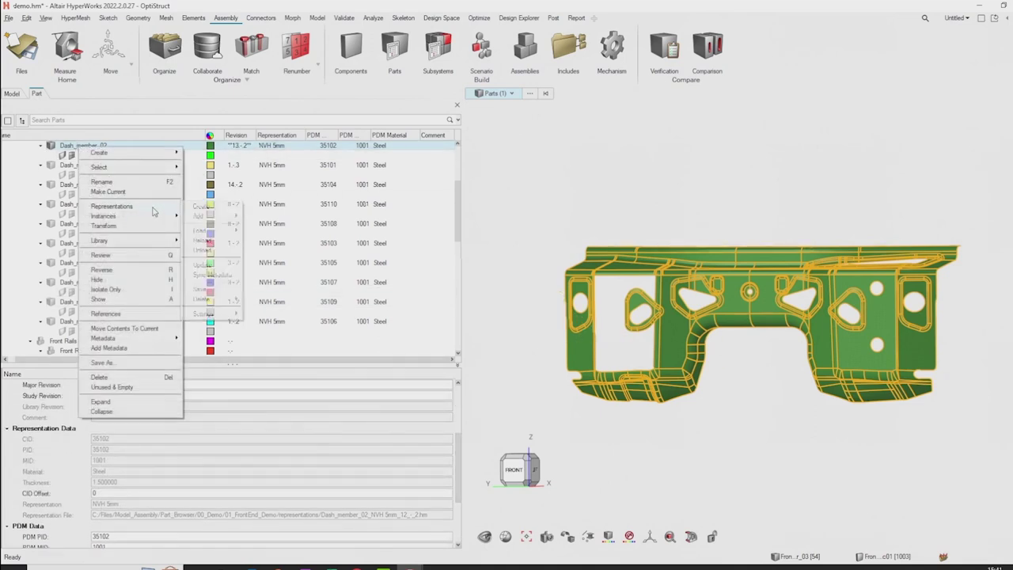
mouse_move(160, 207)
click(217, 288)
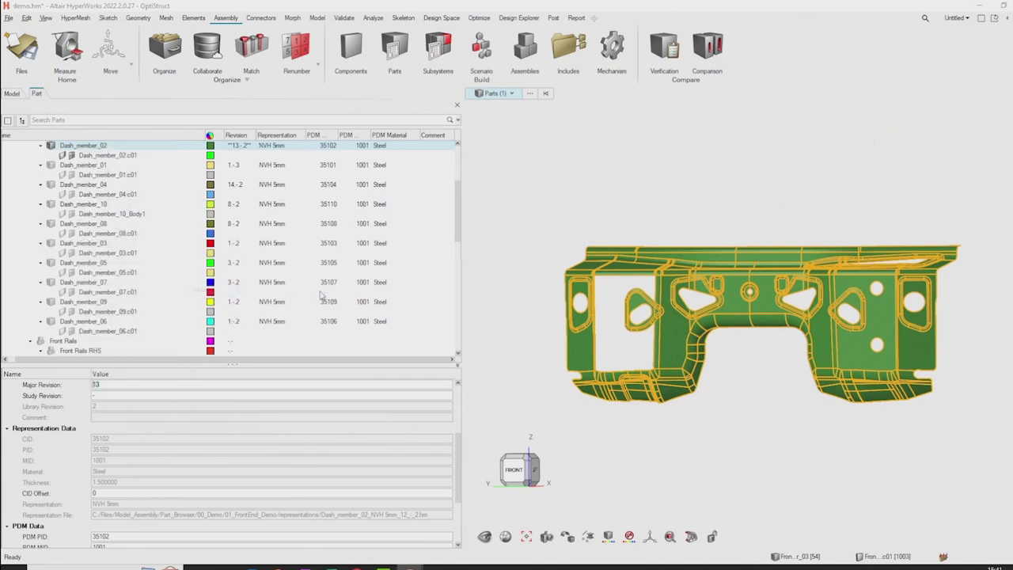
click(812, 284)
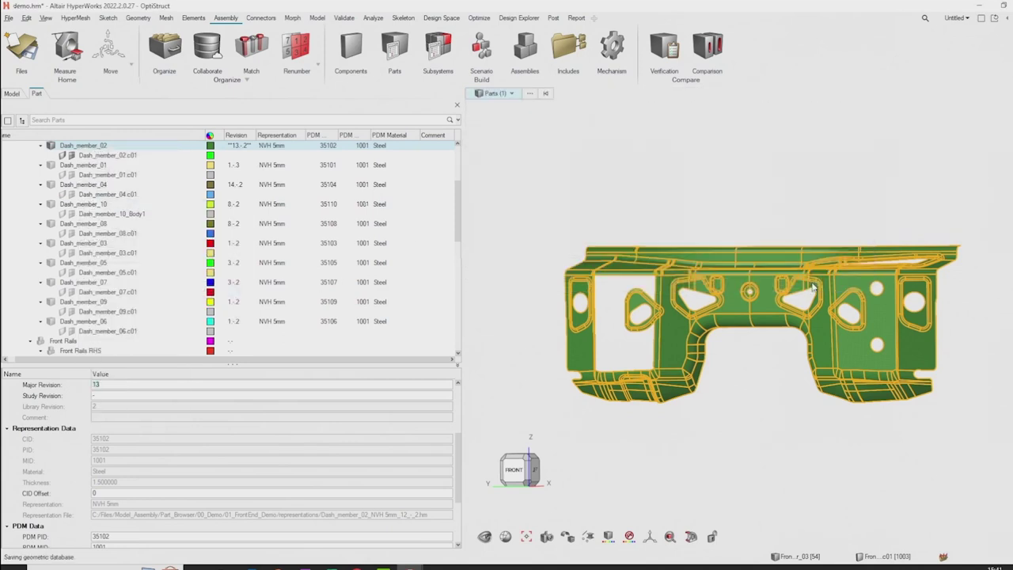
Change Dash_member_02's major revision to 12.
scroll(277, 443, down, 3)
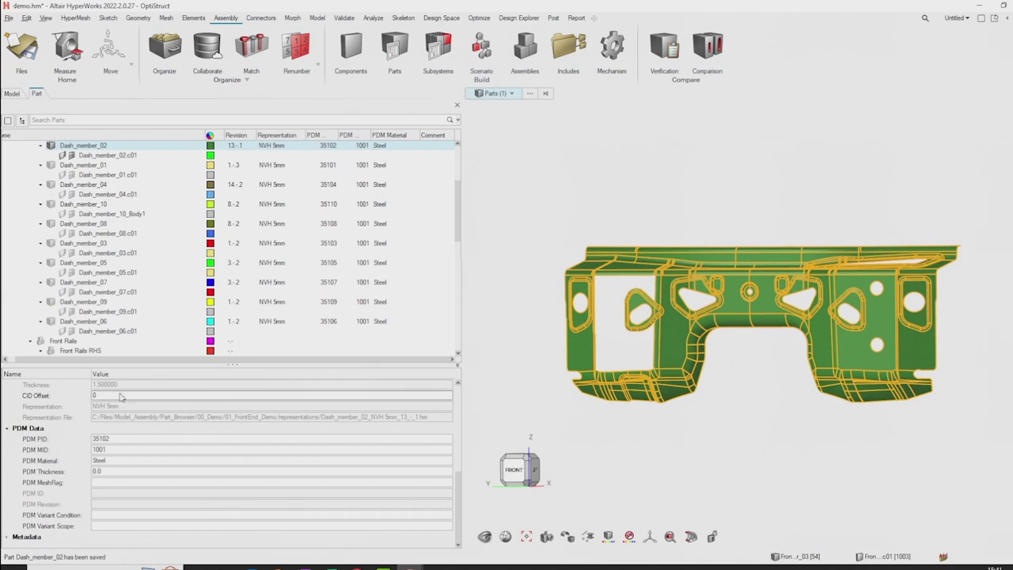
drag(463, 495, 460, 446)
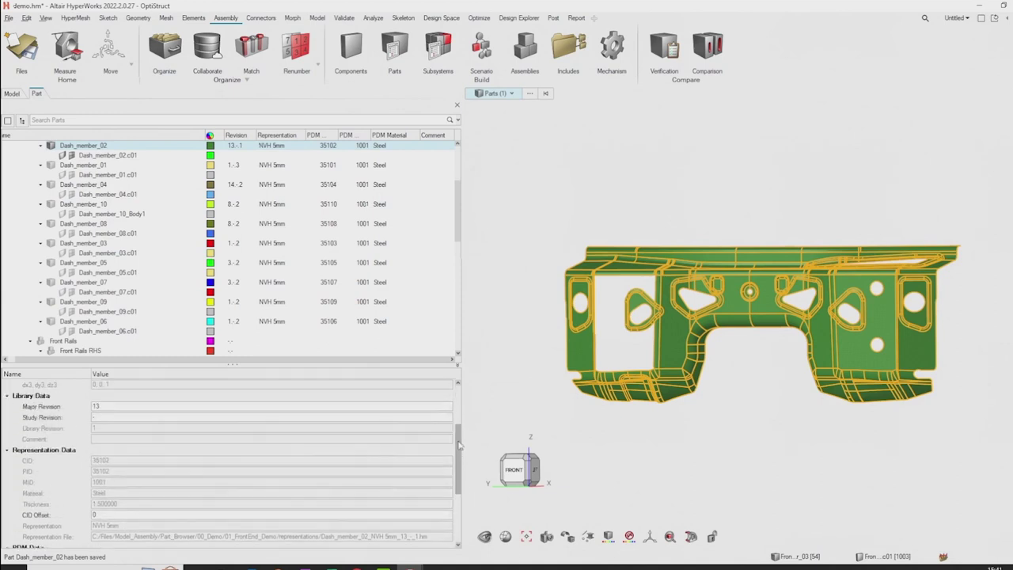
click(202, 418)
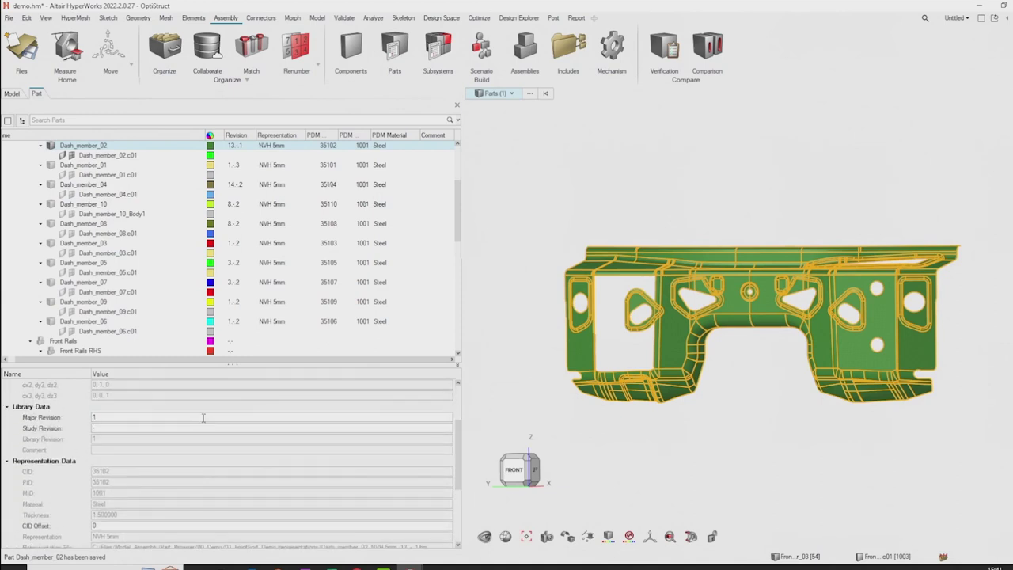
text(2)
key(Return)
Load Dash_member_02's NVH 5mm representation from the library, bringing it to revision 12-2.
right_click(89, 151)
mouse_move(162, 207)
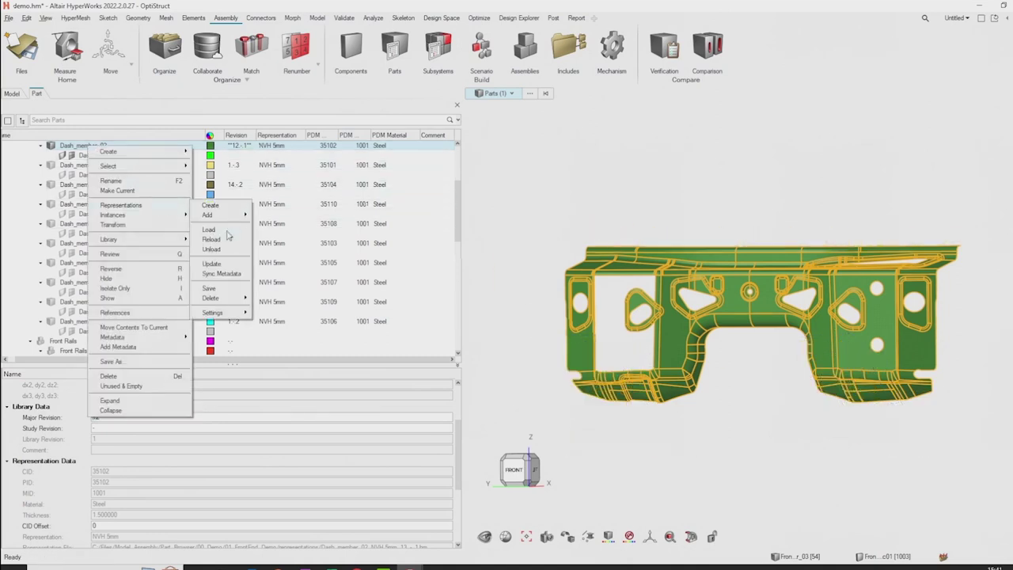
mouse_move(228, 230)
click(262, 236)
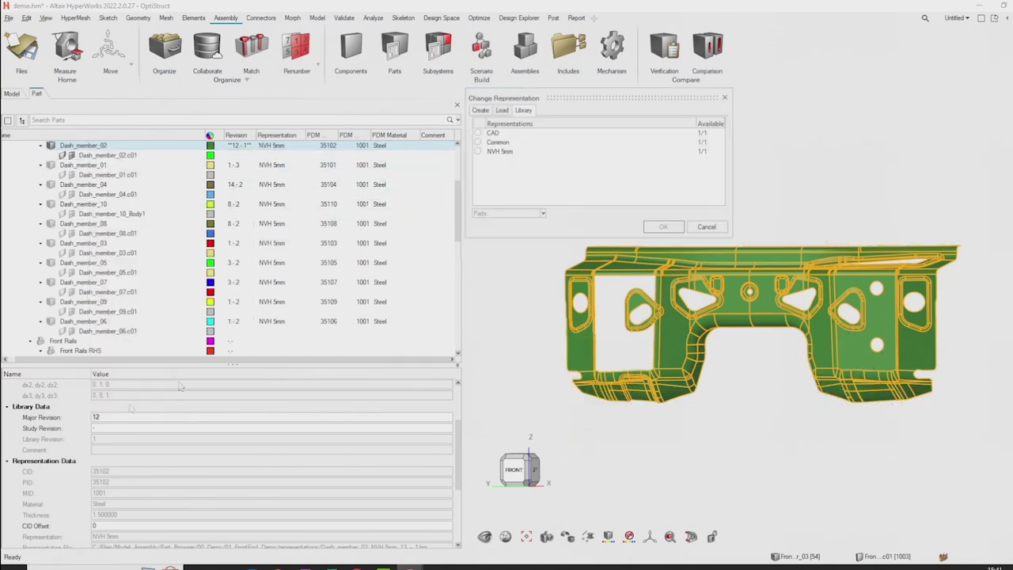
click(510, 152)
click(665, 227)
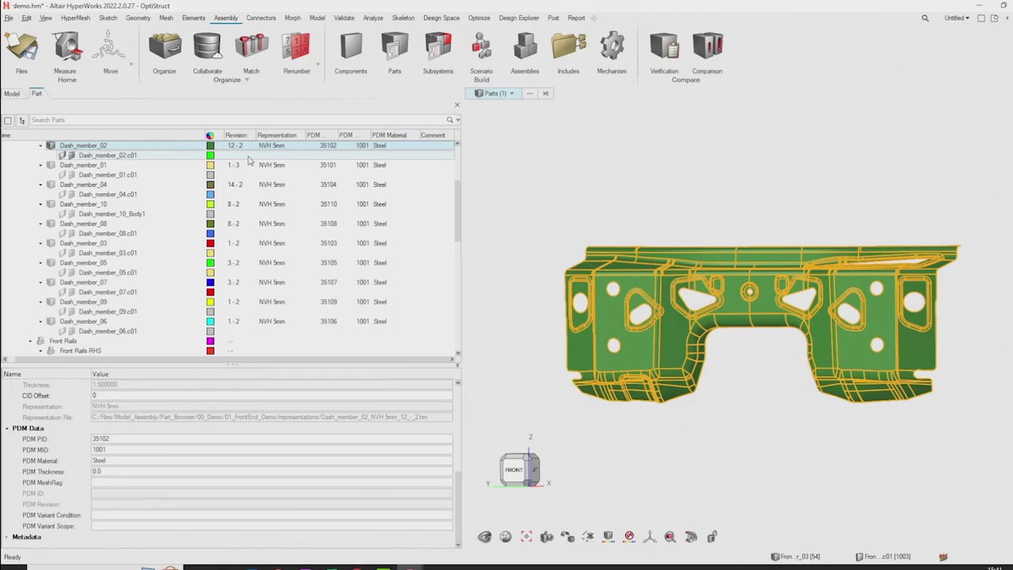
Present slide 8 of the PowerPoint deck full screen from the current slide.
key(alt+Tab)
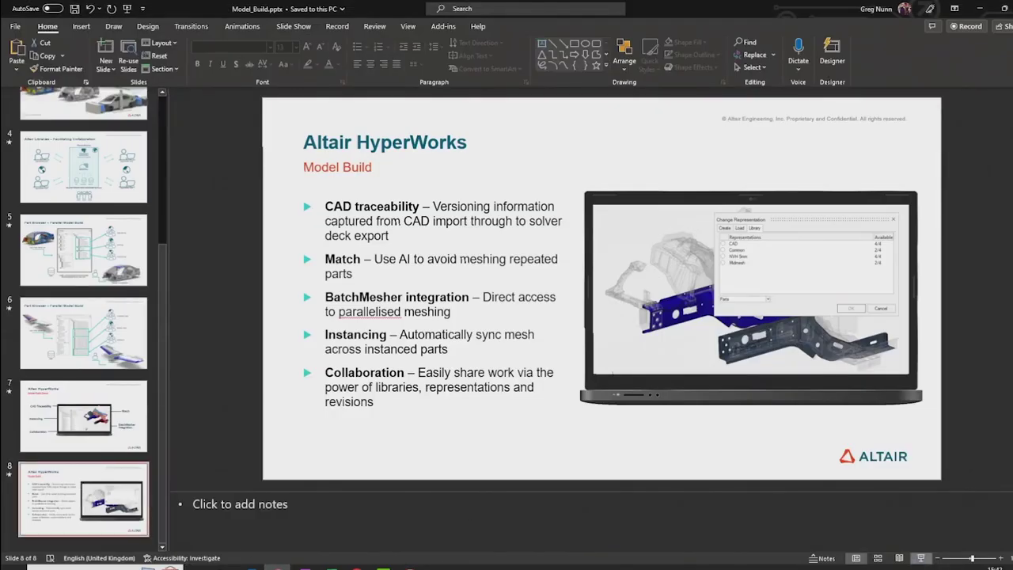
click(921, 558)
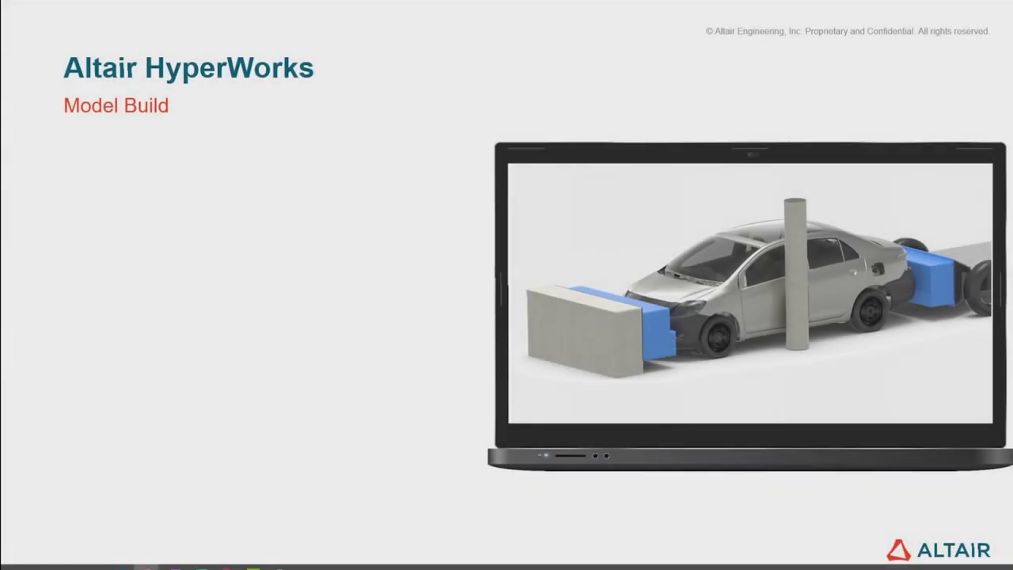